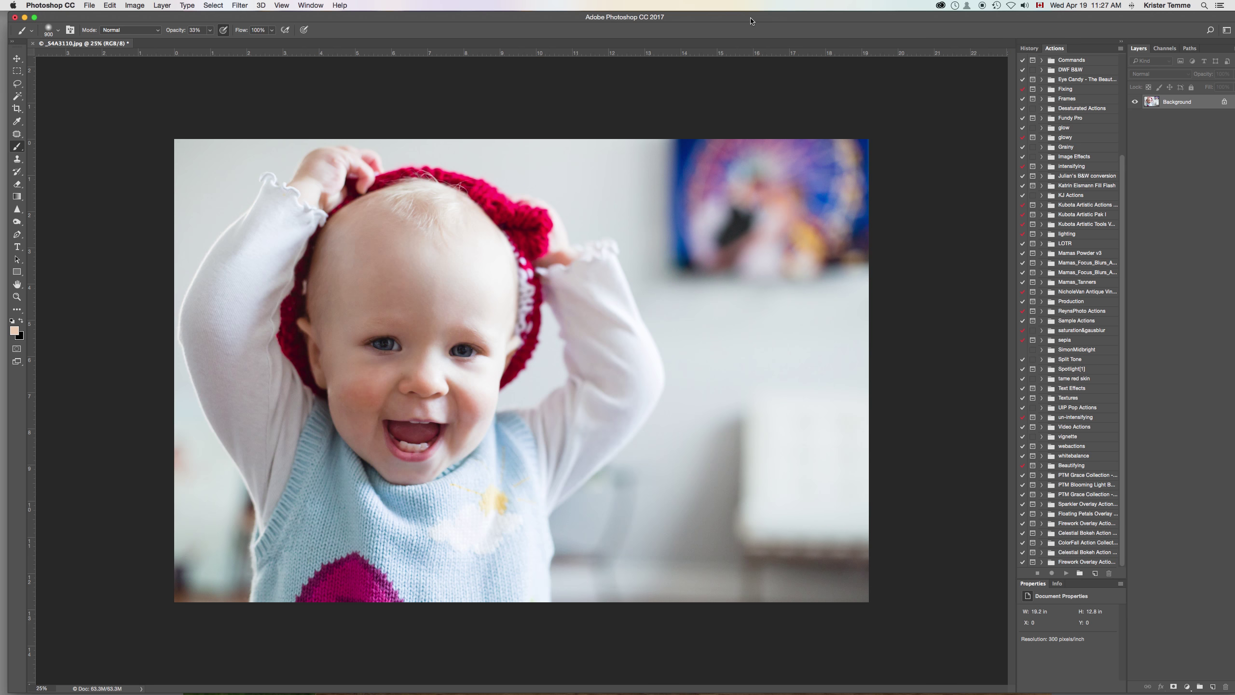
- Duplicate the photo onto Layer 1, hide that copy, and select the Background layer for editing
{"action": "key", "text": "super+j"}
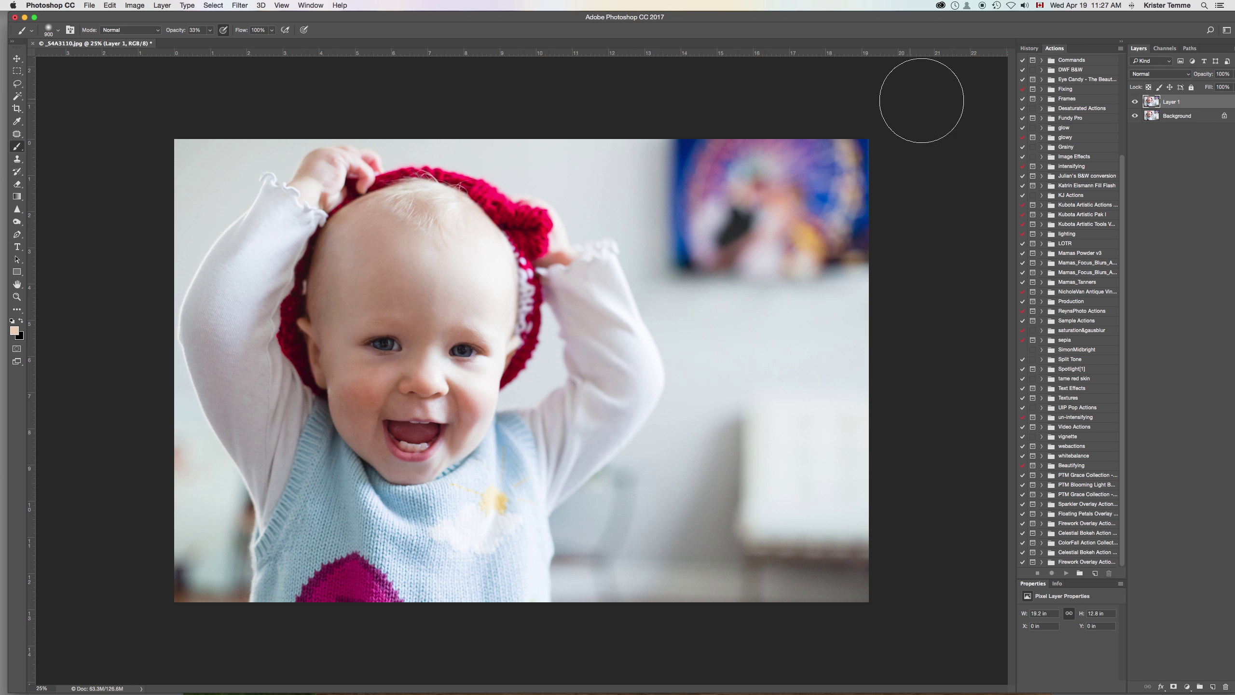
{"action": "left_click", "coordinate": [1135, 103]}
{"action": "left_click", "coordinate": [1177, 119]}
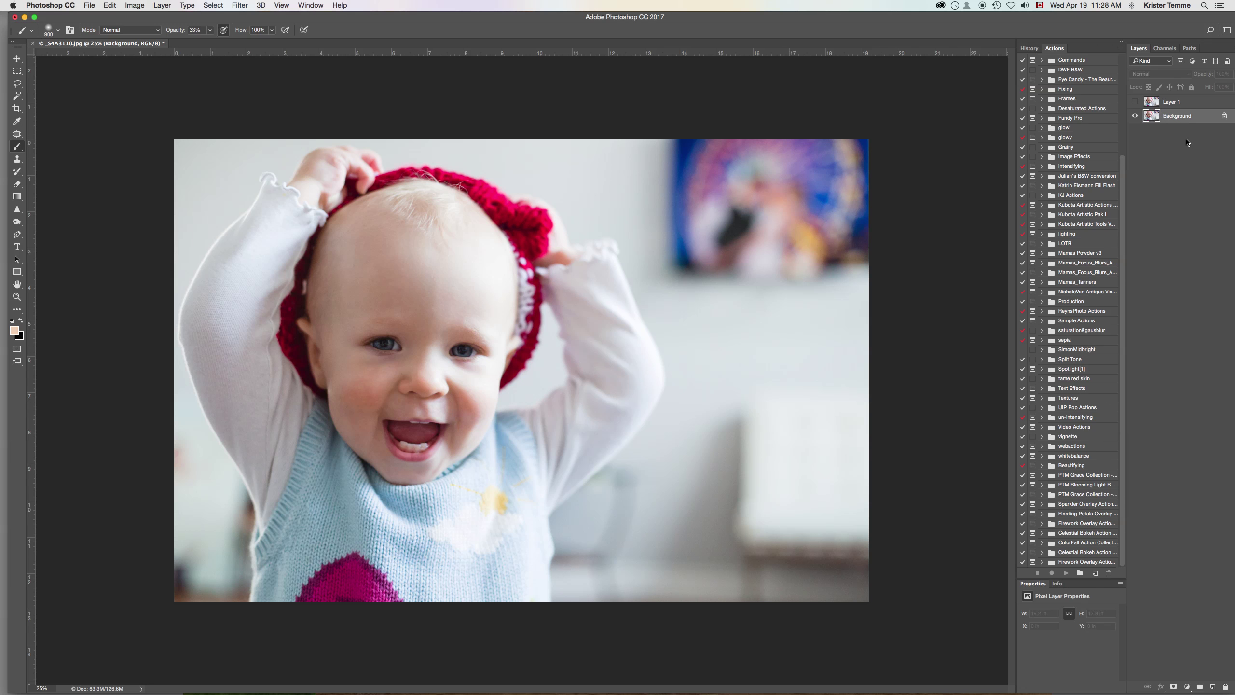
- Apply a Hue/Saturation adjustment to the Background layer with the Reds hue set to -27
{"action": "key", "text": "super+u"}
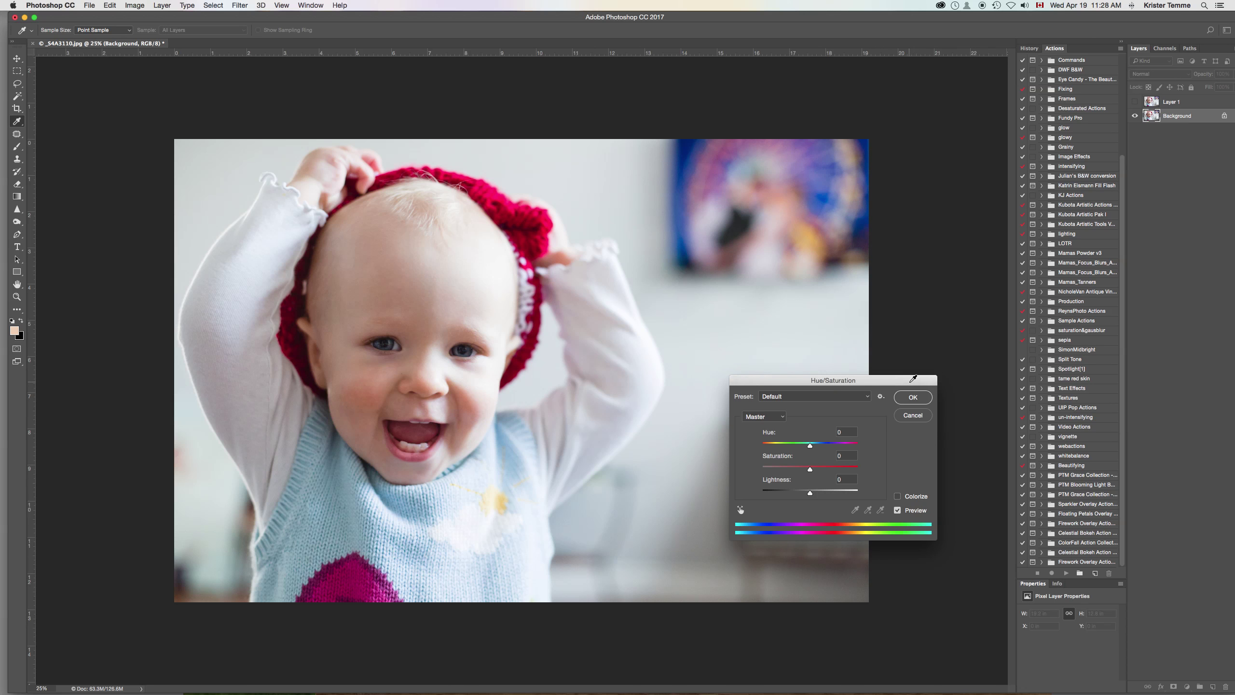
{"action": "left_click_drag", "start_coordinate": [914, 379], "coordinate": [941, 90]}
{"action": "left_click", "coordinate": [791, 129]}
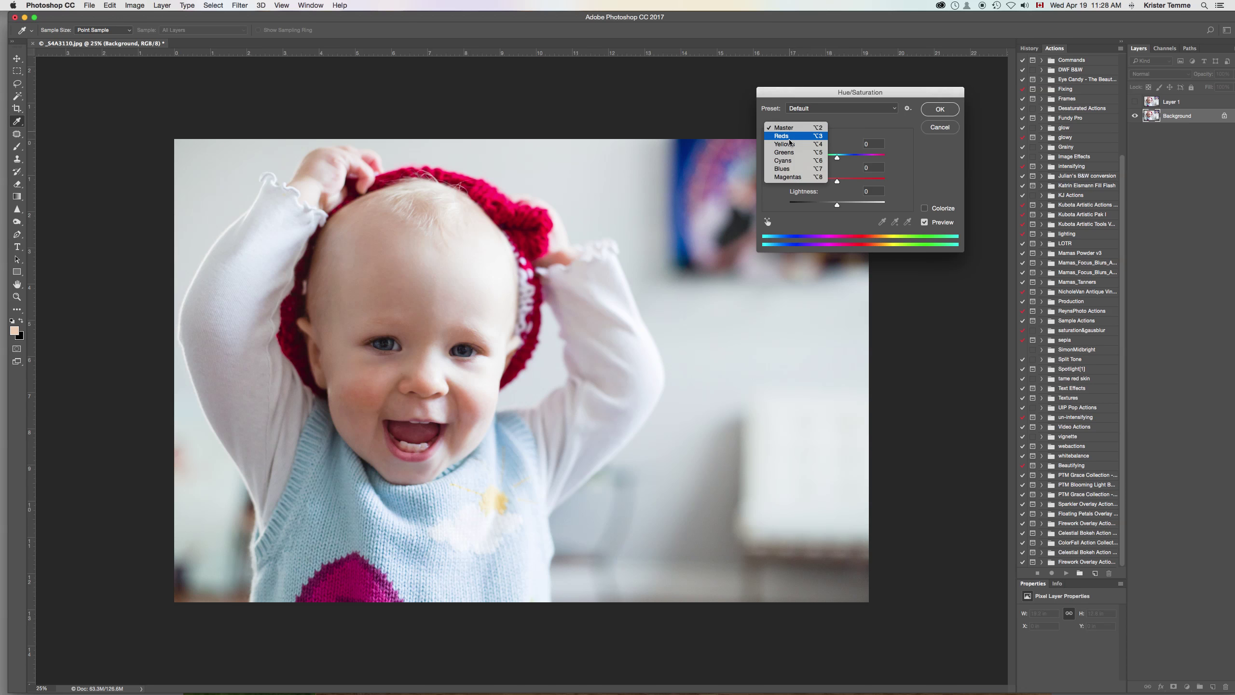
{"action": "left_click", "coordinate": [789, 138]}
{"action": "mouse_move", "coordinate": [838, 159]}
{"action": "left_mouse_down"}
{"action": "mouse_move", "coordinate": [821, 161]}
{"action": "mouse_move", "coordinate": [900, 163]}
{"action": "mouse_move", "coordinate": [735, 155]}
{"action": "mouse_move", "coordinate": [908, 168]}
{"action": "mouse_move", "coordinate": [842, 162]}
{"action": "left_mouse_up"}
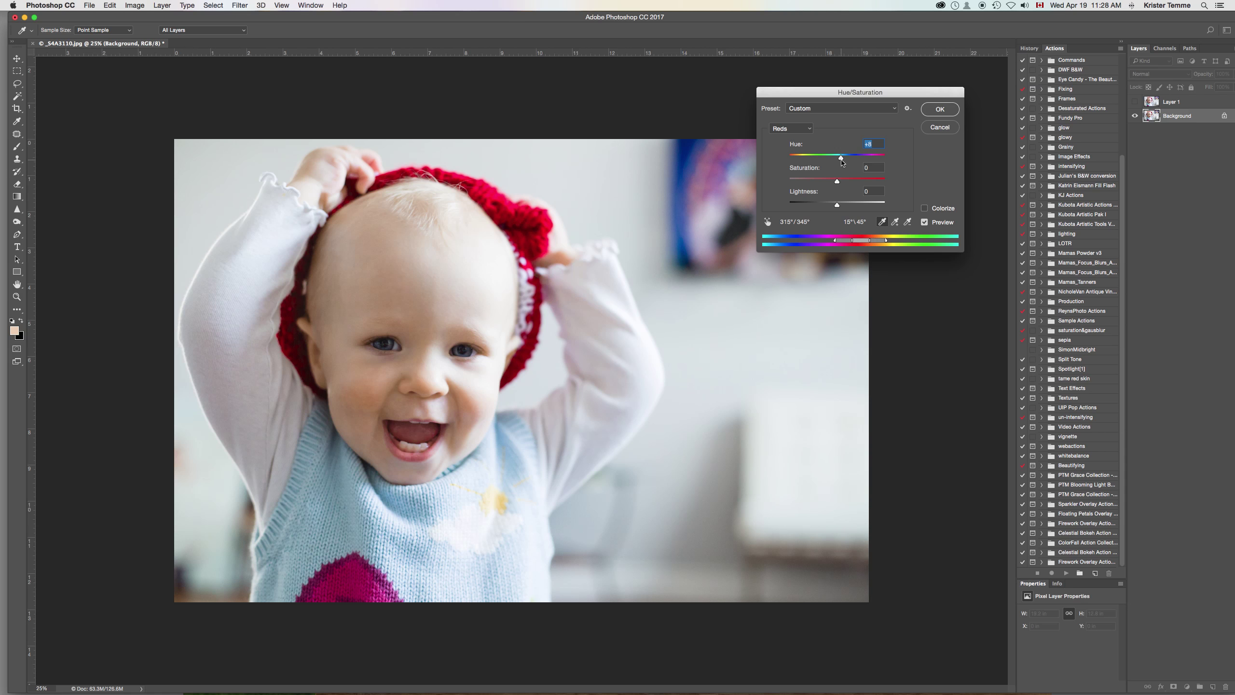
{"action": "left_click_drag", "start_coordinate": [842, 163], "coordinate": [824, 162]}
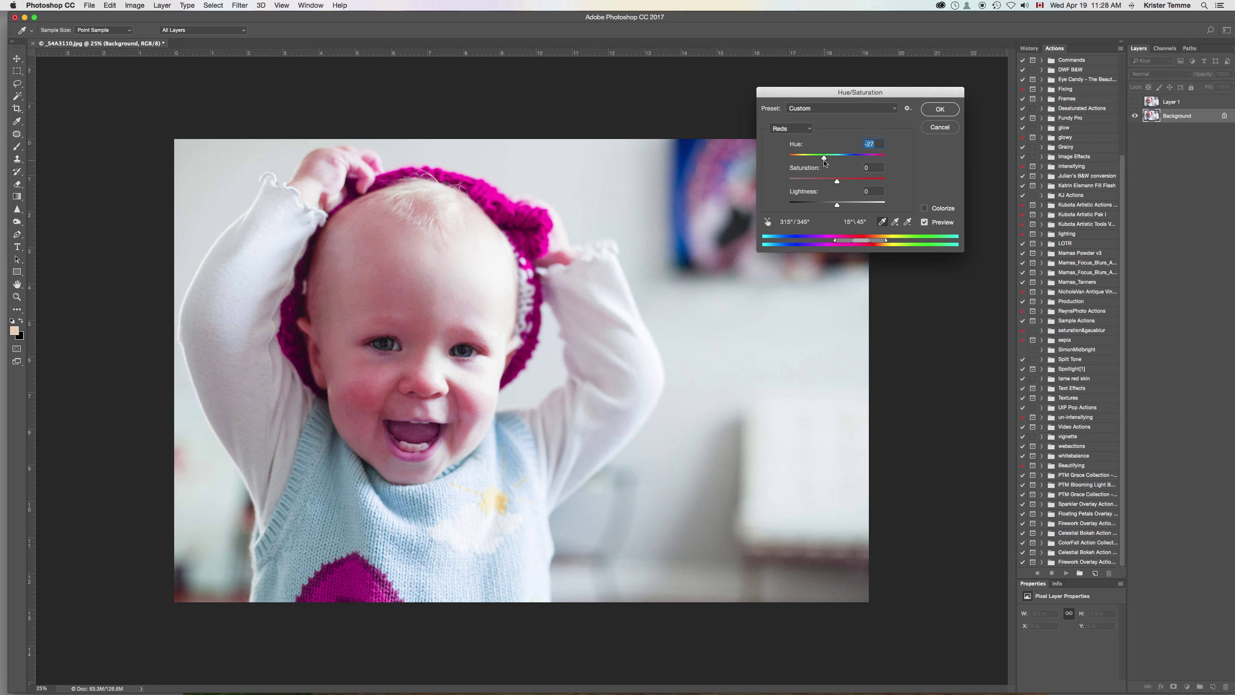
{"action": "left_click", "coordinate": [939, 109]}
{"action": "key", "text": "b"}
- Toggle Layer 1's visibility to compare the original with the recoloured Background, leaving Layer 1 shown
{"action": "left_click", "coordinate": [1134, 102]}
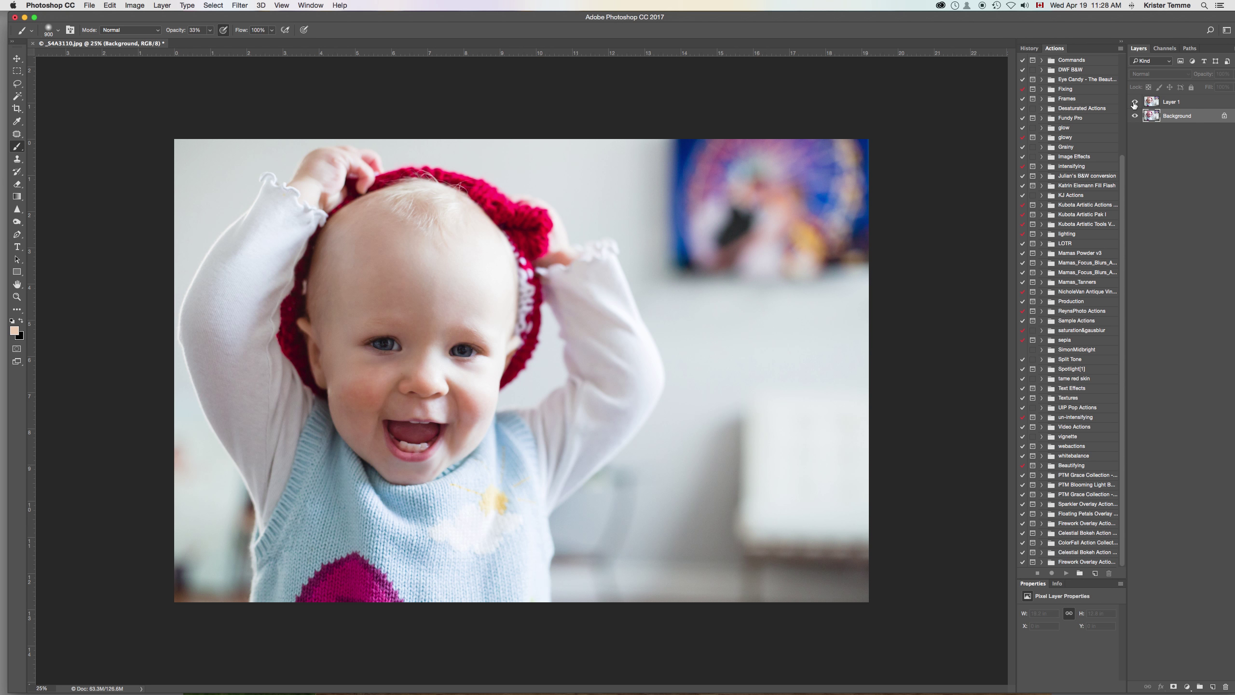
{"action": "left_click", "coordinate": [1135, 102]}
{"action": "left_click", "coordinate": [1134, 102]}
{"action": "left_click", "coordinate": [1134, 102]}
{"action": "left_click", "coordinate": [1135, 102]}
{"action": "left_click", "coordinate": [1135, 102]}
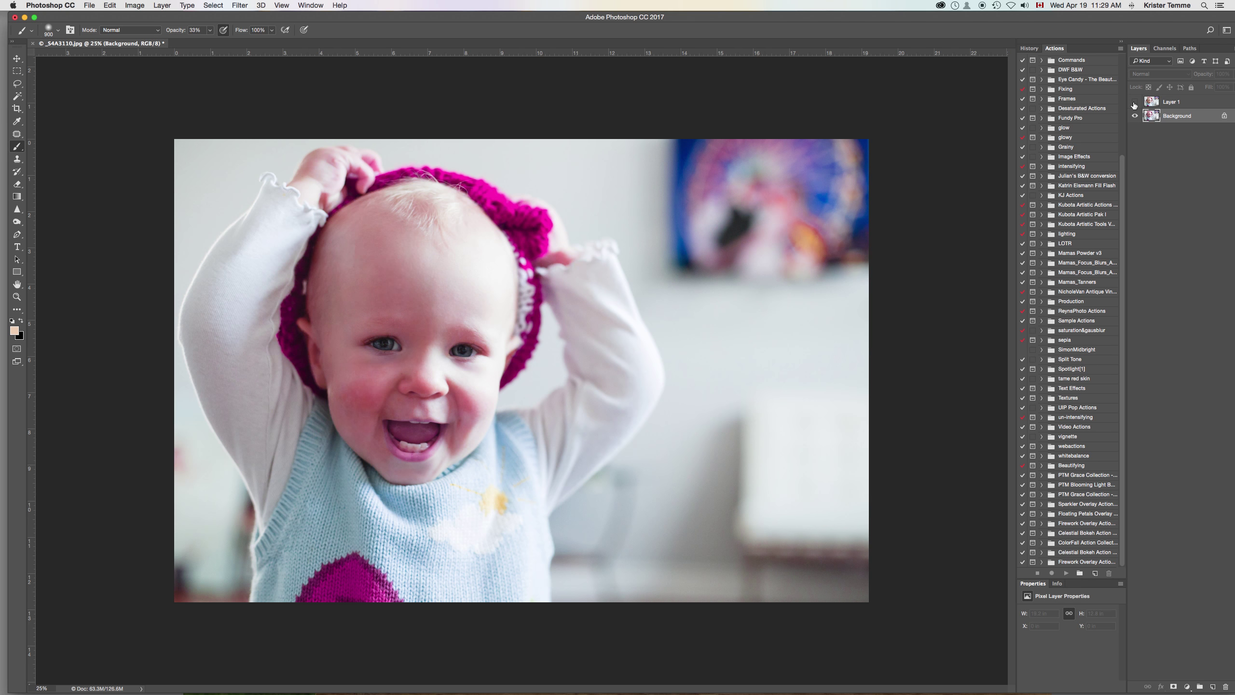
{"action": "left_click", "coordinate": [1134, 102]}
{"action": "left_click", "coordinate": [1135, 103]}
{"action": "left_click", "coordinate": [1135, 103]}
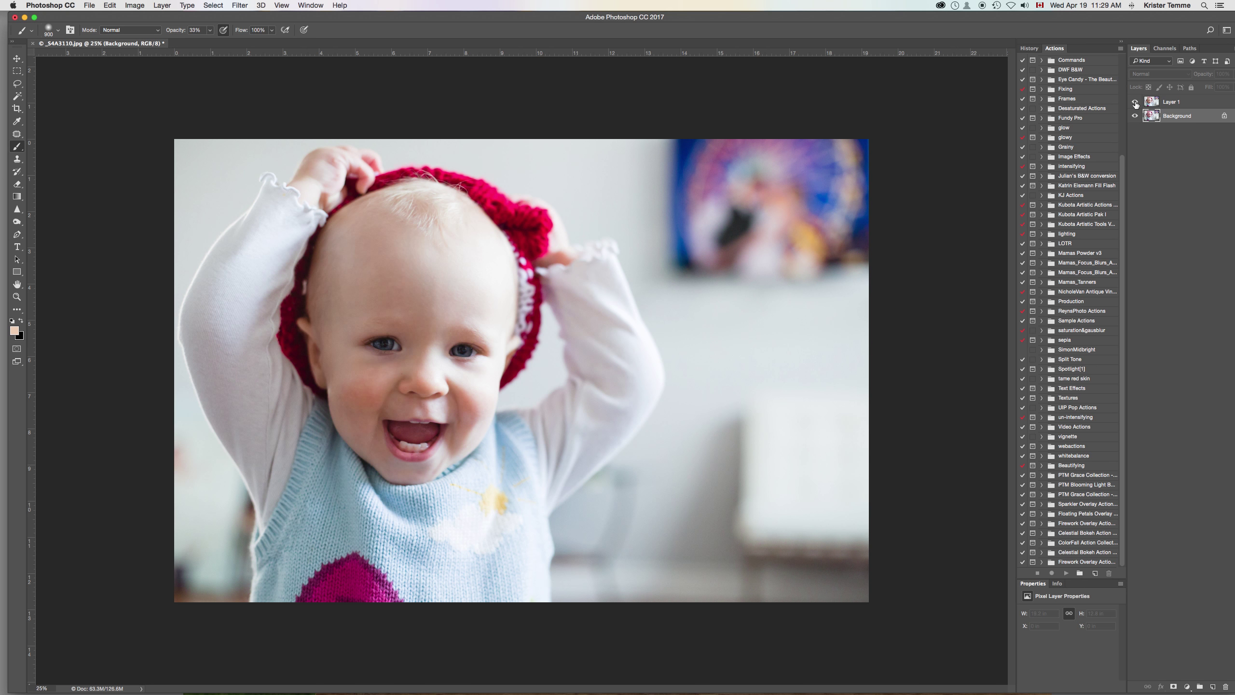
- Add a white layer mask to Layer 1
{"action": "left_click", "coordinate": [1190, 105]}
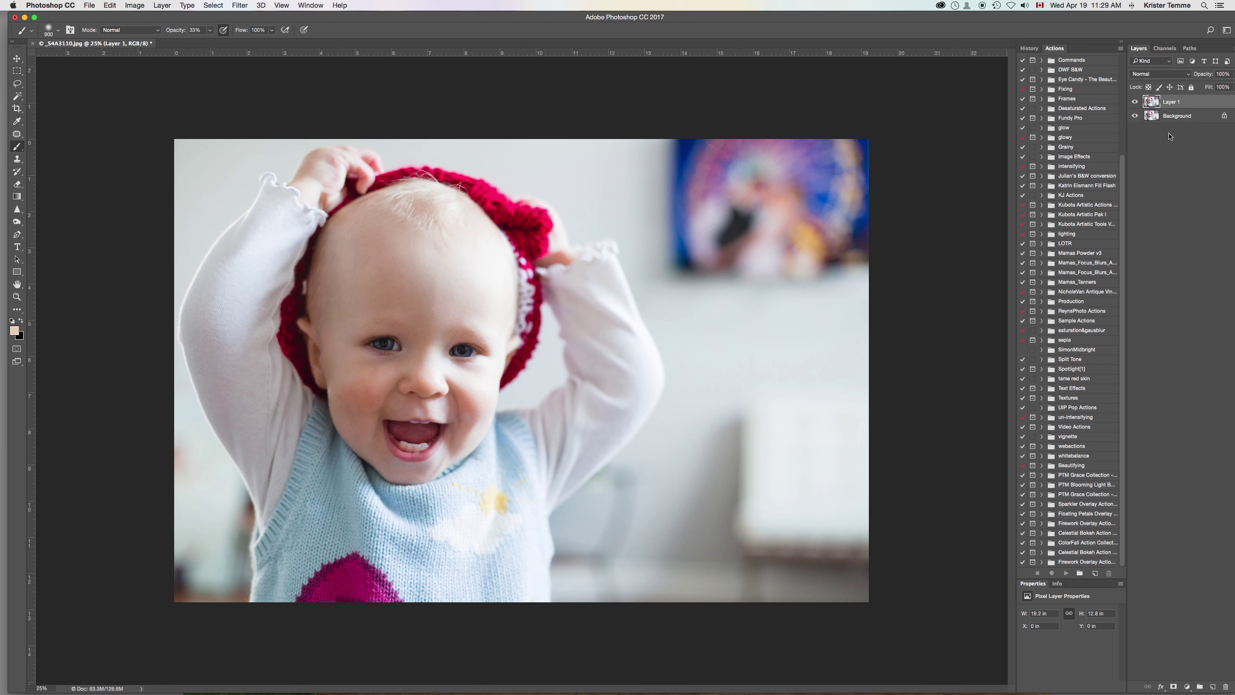
{"action": "left_click", "coordinate": [1174, 686]}
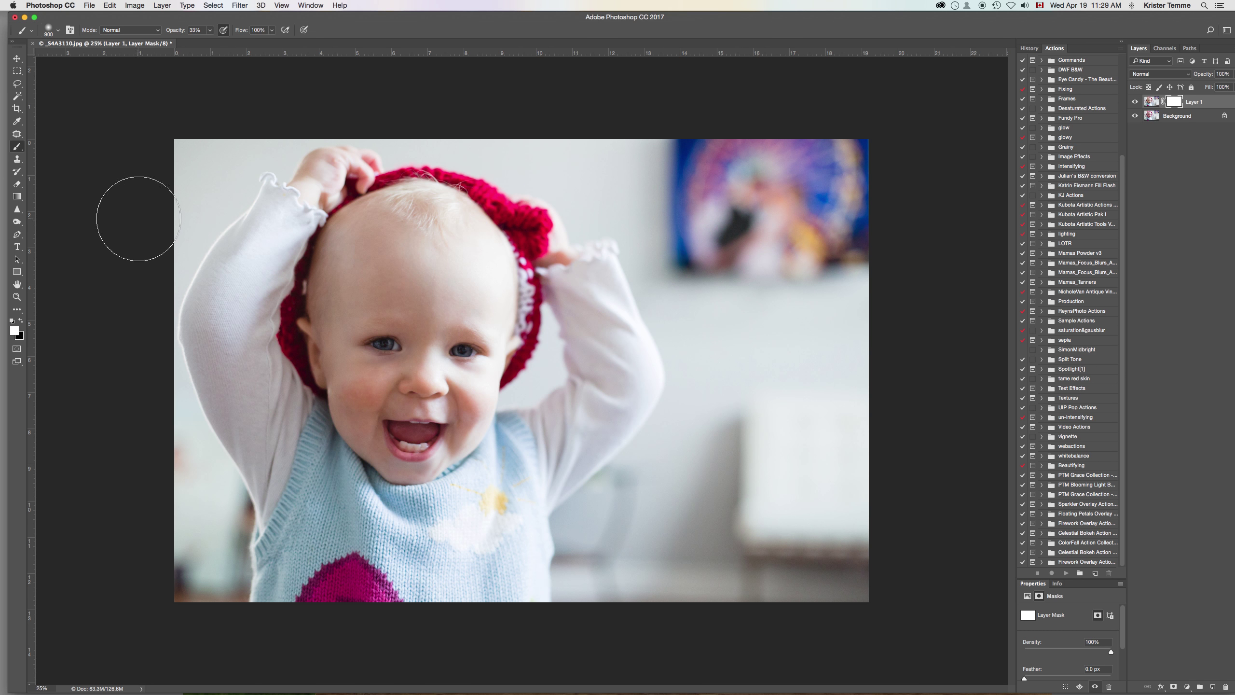
- Reduce the brush to 400 px and switch it to a hard round tip
{"action": "key", "text": "bracketleft"}
{"action": "key", "text": "bracketleft"}
{"action": "key", "text": "bracketleft"}
{"action": "key", "text": "bracketleft"}
{"action": "key", "text": "bracketleft"}
{"action": "left_click", "coordinate": [59, 31]}
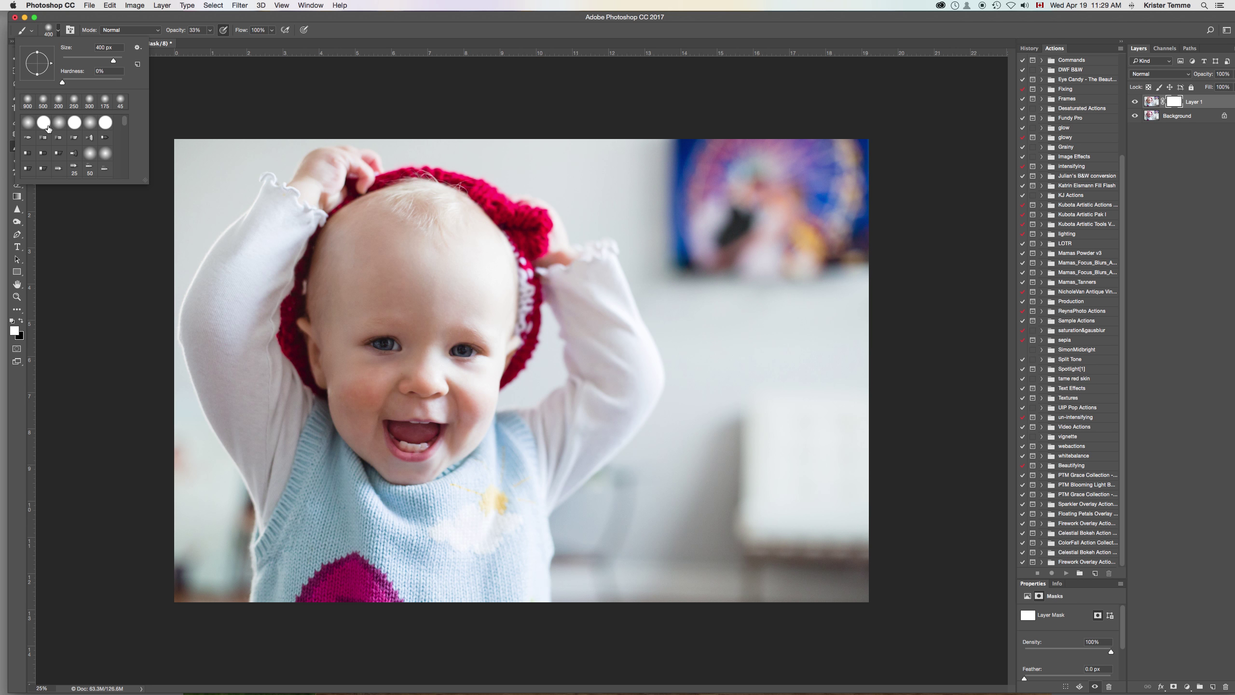
{"action": "left_click", "coordinate": [76, 125]}
{"action": "left_click", "coordinate": [499, 197]}
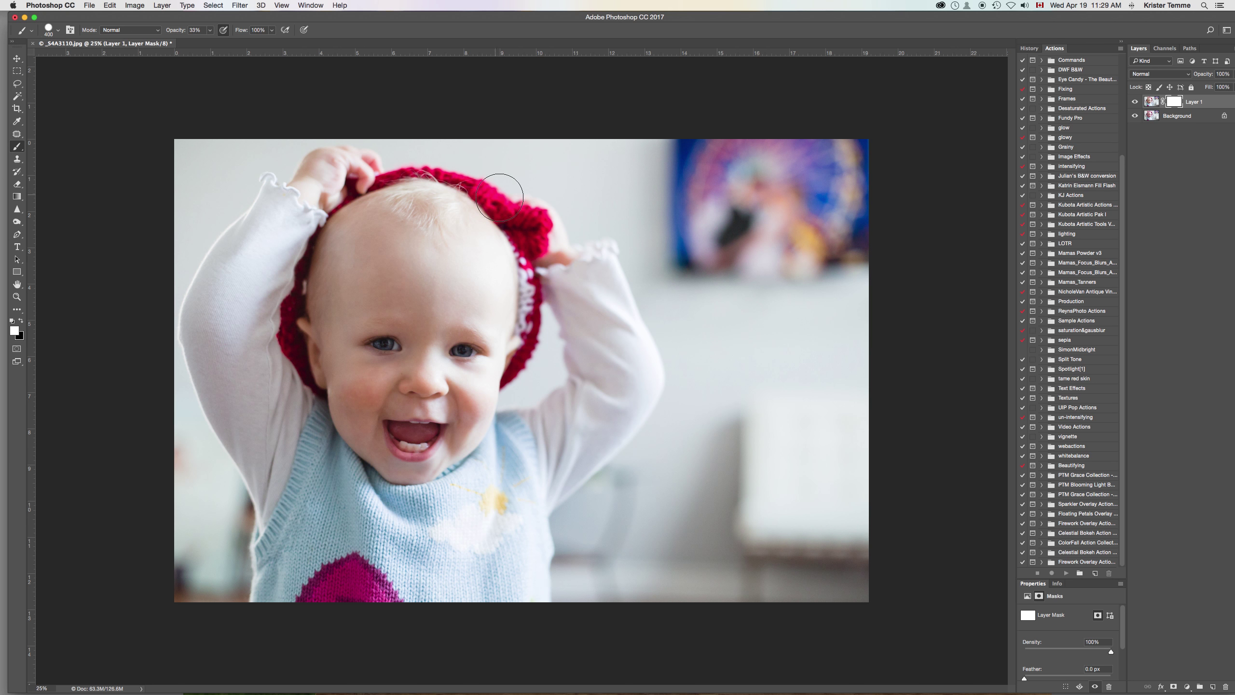
- Set up a soft round 175 px brush with black as the foreground colour
{"action": "key", "text": "bracketleft"}
{"action": "key", "text": "bracketleft"}
{"action": "key", "text": "bracketleft"}
{"action": "key", "text": "bracketleft"}
{"action": "key", "text": "x"}
{"action": "left_click", "coordinate": [60, 31]}
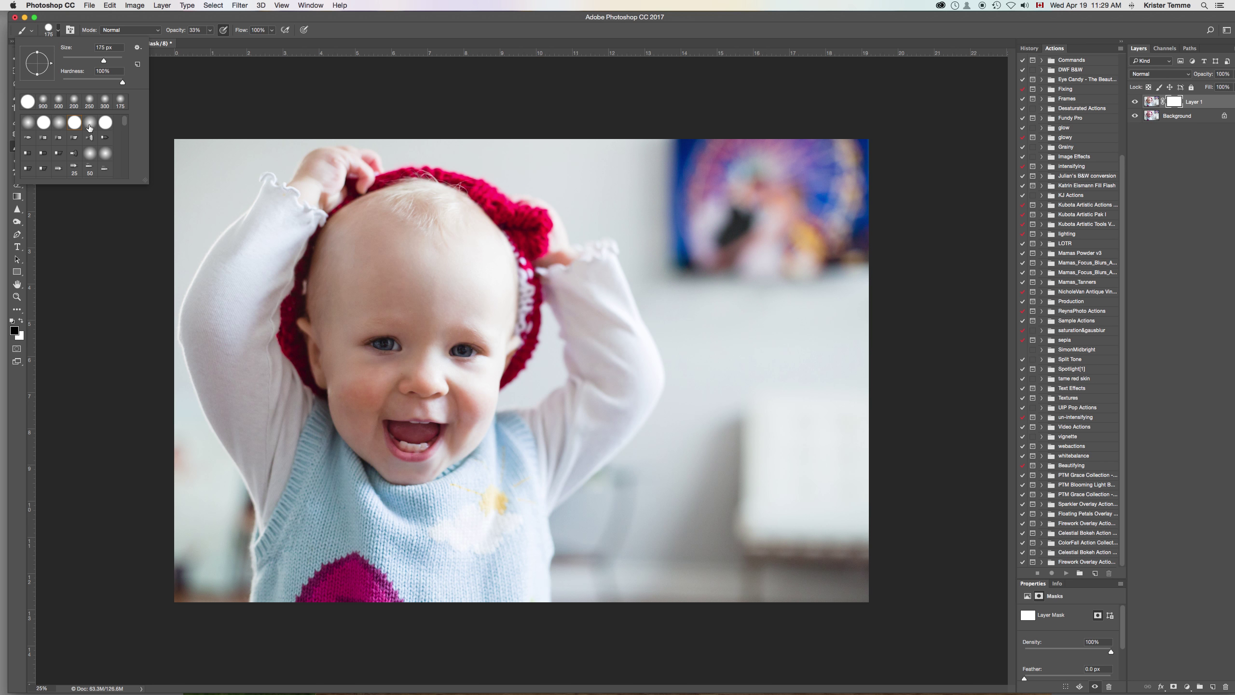
{"action": "left_click", "coordinate": [90, 127]}
{"action": "left_click", "coordinate": [456, 106]}
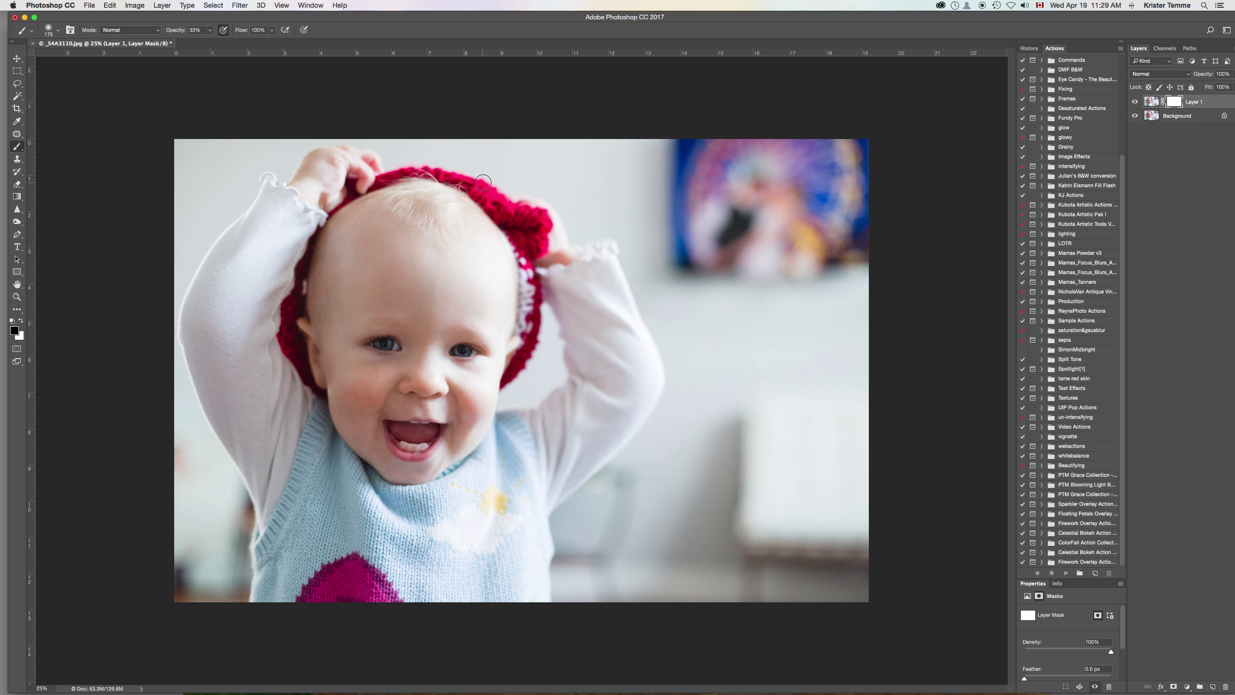
- Paint black with a smaller brush on Layer 1's mask over the hat's top edge beside the gripping fingers
{"action": "key", "text": "z"}
{"action": "left_click", "coordinate": [454, 165]}
{"action": "left_click", "coordinate": [454, 165]}
{"action": "scroll", "coordinate": [454, 165], "scroll_direction": "up", "scroll_amount": 5}
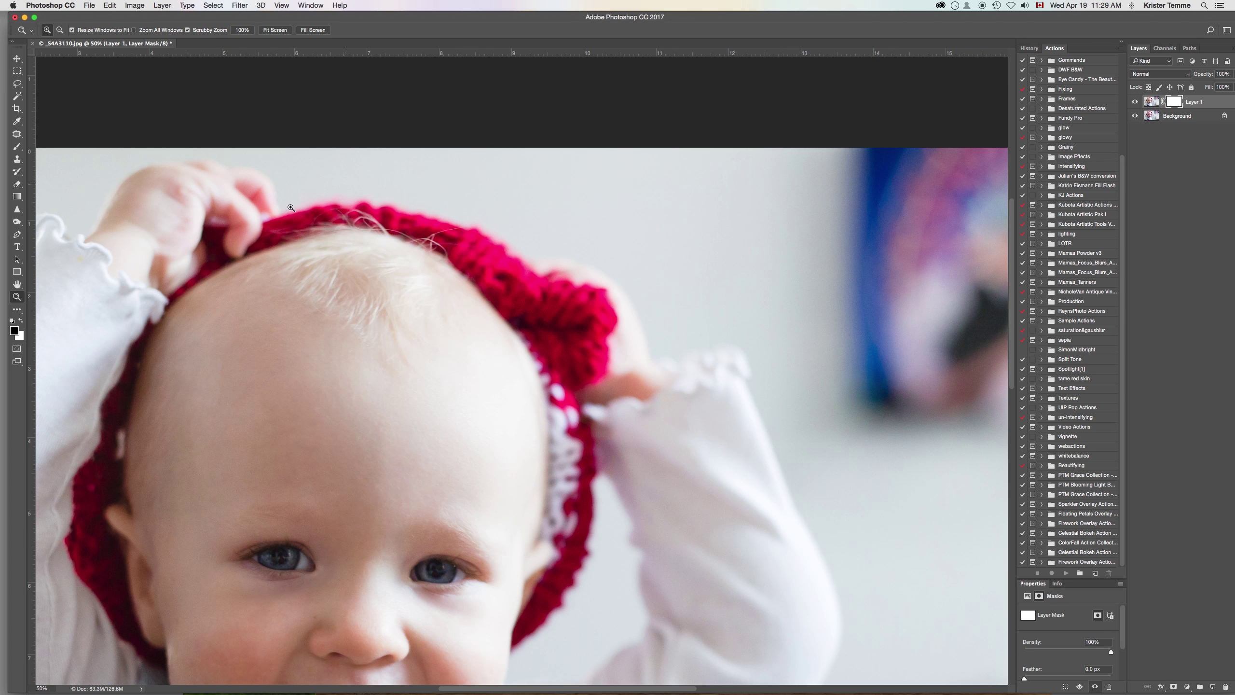
{"action": "key", "text": "b"}
{"action": "key", "text": "bracketleft"}
{"action": "key", "text": "bracketleft"}
{"action": "key", "text": "bracketleft"}
{"action": "key", "text": "bracketleft"}
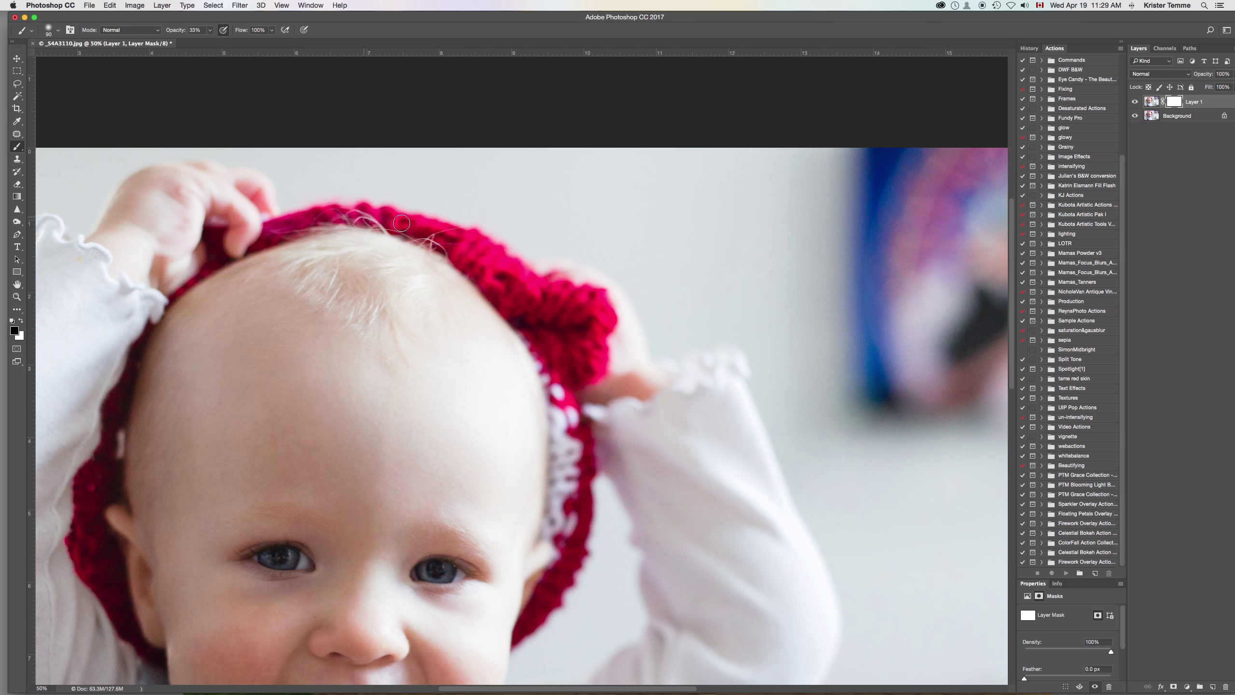
- Paint black on Layer 1's mask over the rest of the knitted hat to reveal the magenta Background
{"action": "key", "text": "bracketright"}
{"action": "key", "text": "bracketright"}
{"action": "key", "text": "bracketright"}
{"action": "key", "text": "bracketleft"}
{"action": "key", "text": "bracketleft"}
{"action": "key", "text": "bracketleft"}
{"action": "scroll", "coordinate": [103, 600], "scroll_direction": "right", "scroll_amount": 10}
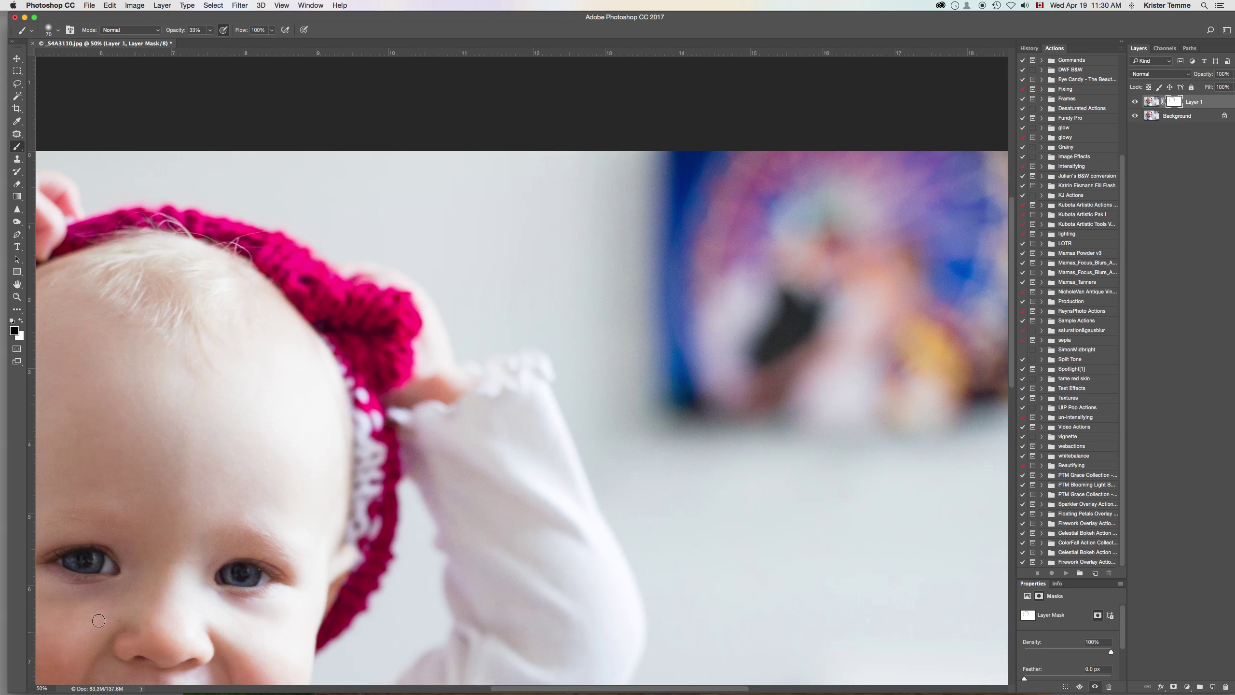
{"action": "scroll", "coordinate": [103, 600], "scroll_direction": "left", "scroll_amount": 15}
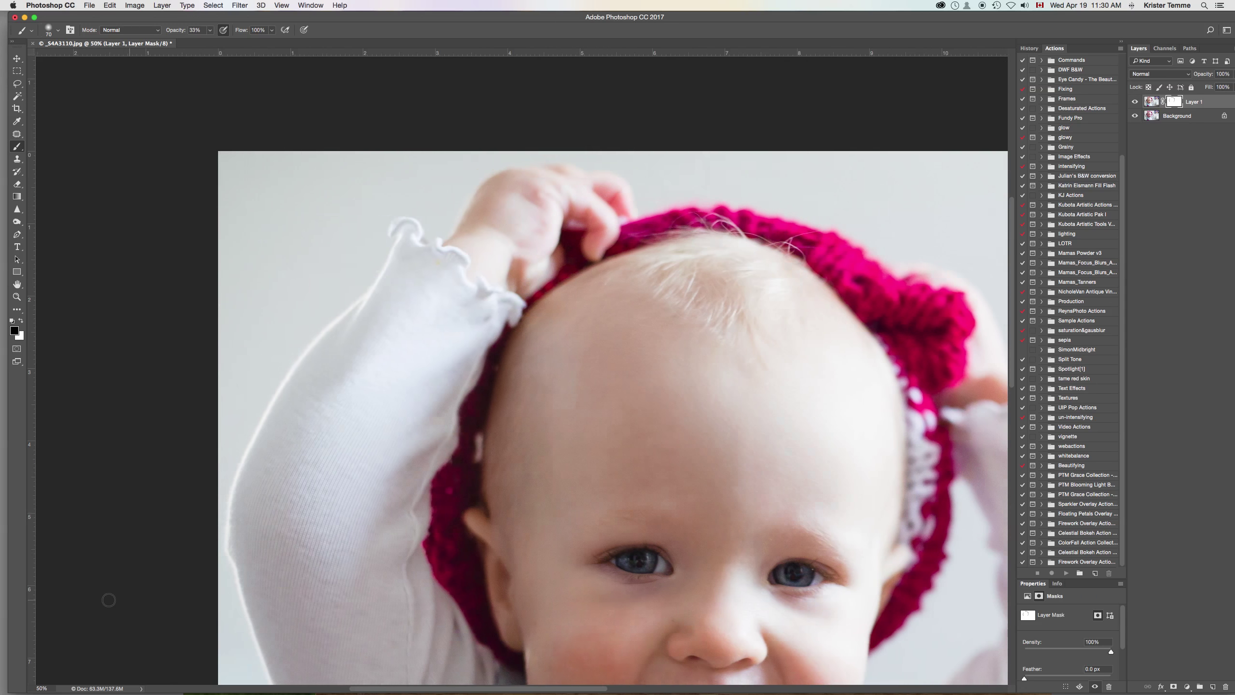
{"action": "scroll", "coordinate": [109, 599], "scroll_direction": "right", "scroll_amount": 5}
{"action": "key", "text": "x"}
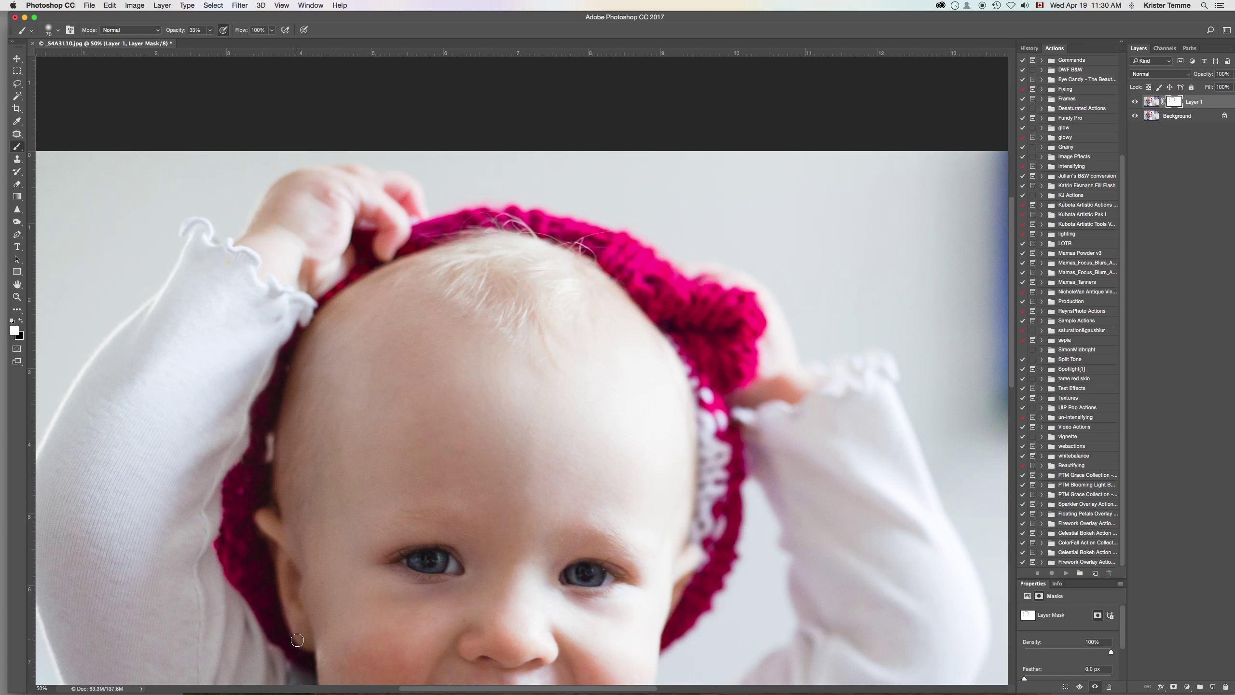
{"action": "key", "text": "x"}
{"action": "key", "text": "super+minus"}
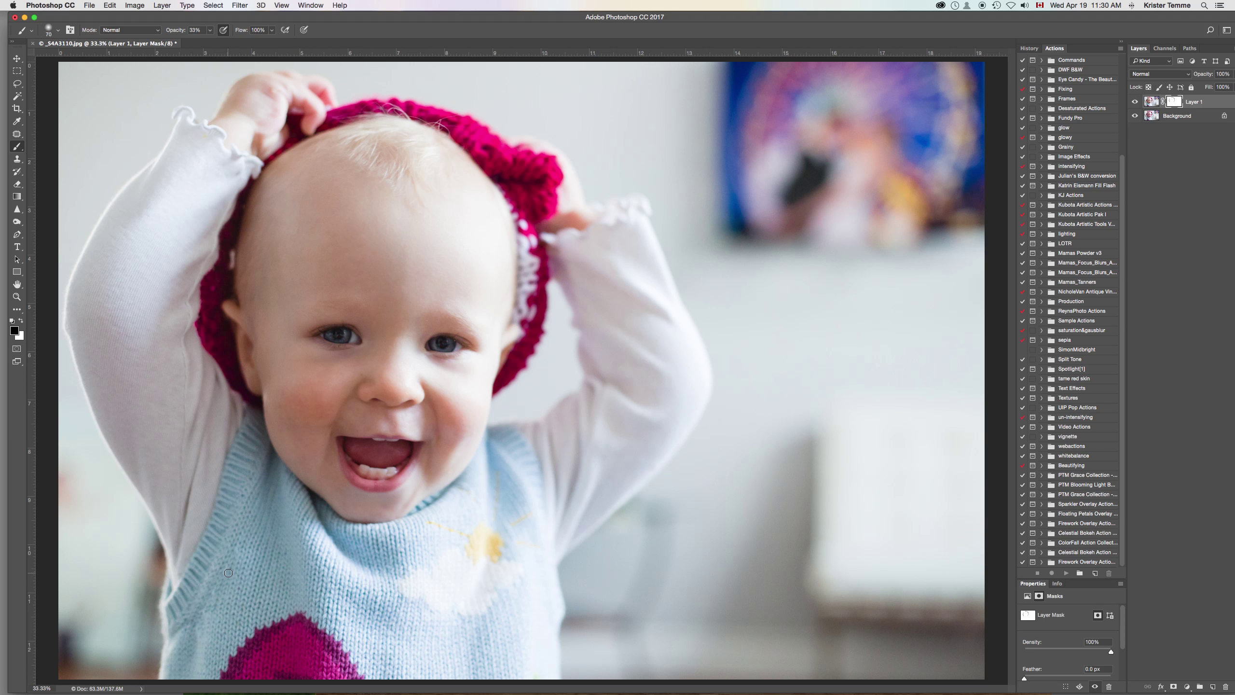
- Try painting white on Layer 1's mask to bring the red hat back, and step the change back
{"action": "key", "text": "x"}
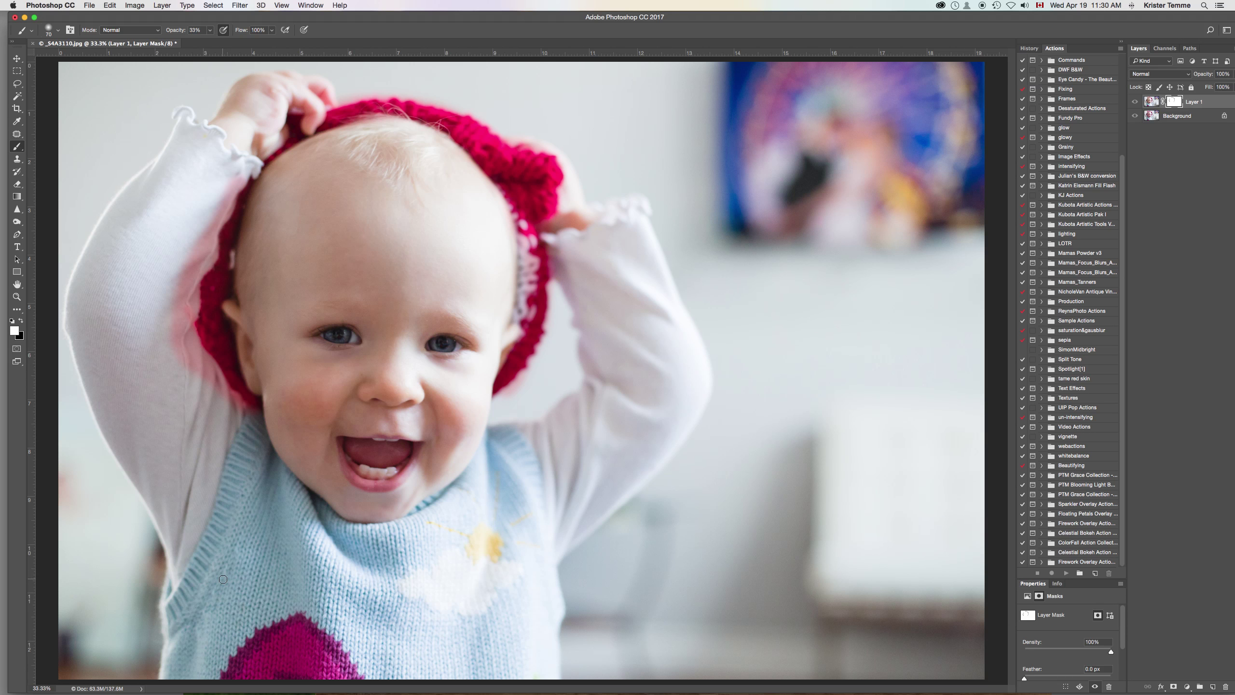
{"action": "key", "text": "alt+super+z"}
{"action": "key", "text": "alt+super+z"}
{"action": "key", "text": "alt+super+z"}
{"action": "key", "text": "alt+super+z"}
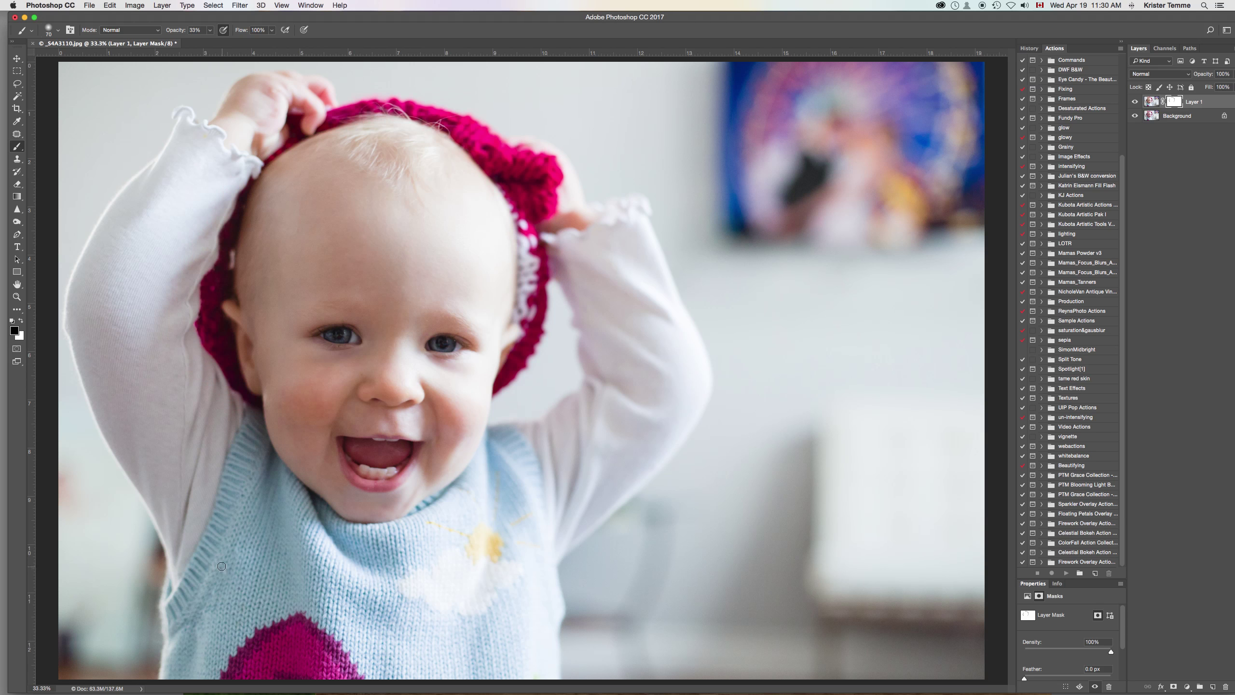
{"action": "key", "text": "shift+super+z"}
{"action": "key", "text": "shift+super+z"}
{"action": "key", "text": "shift+super+z"}
{"action": "key", "text": "shift+super+z"}
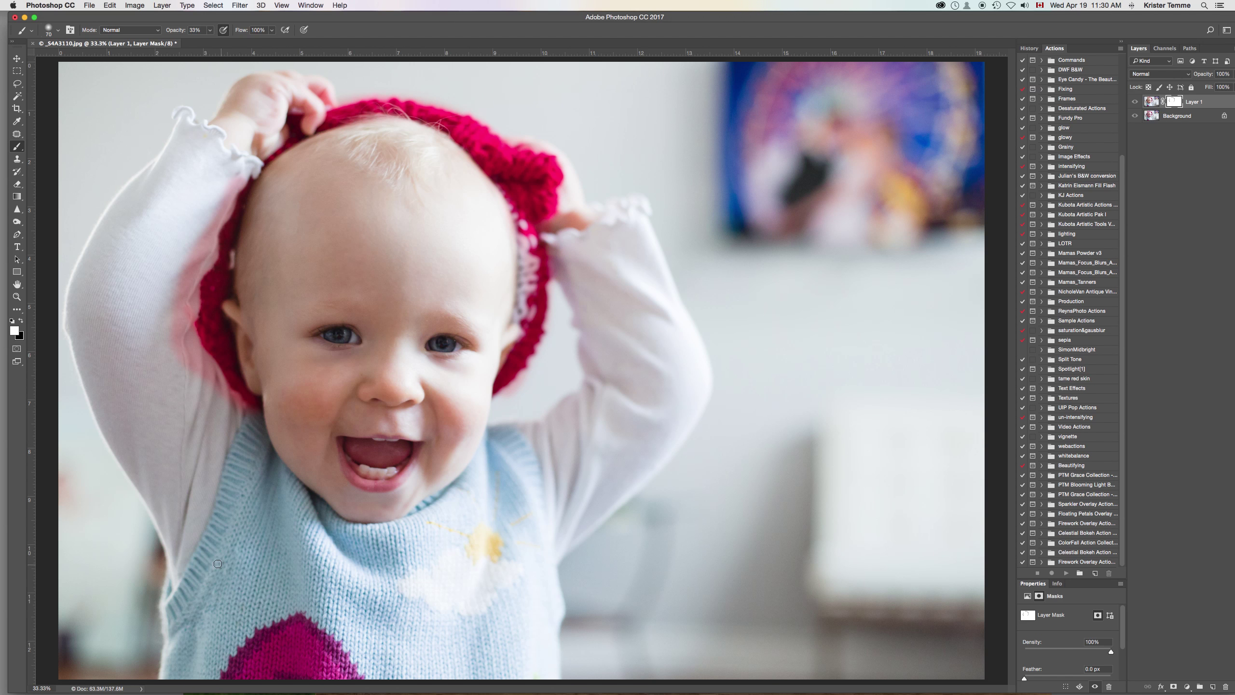
{"action": "key", "text": "alt+super+z"}
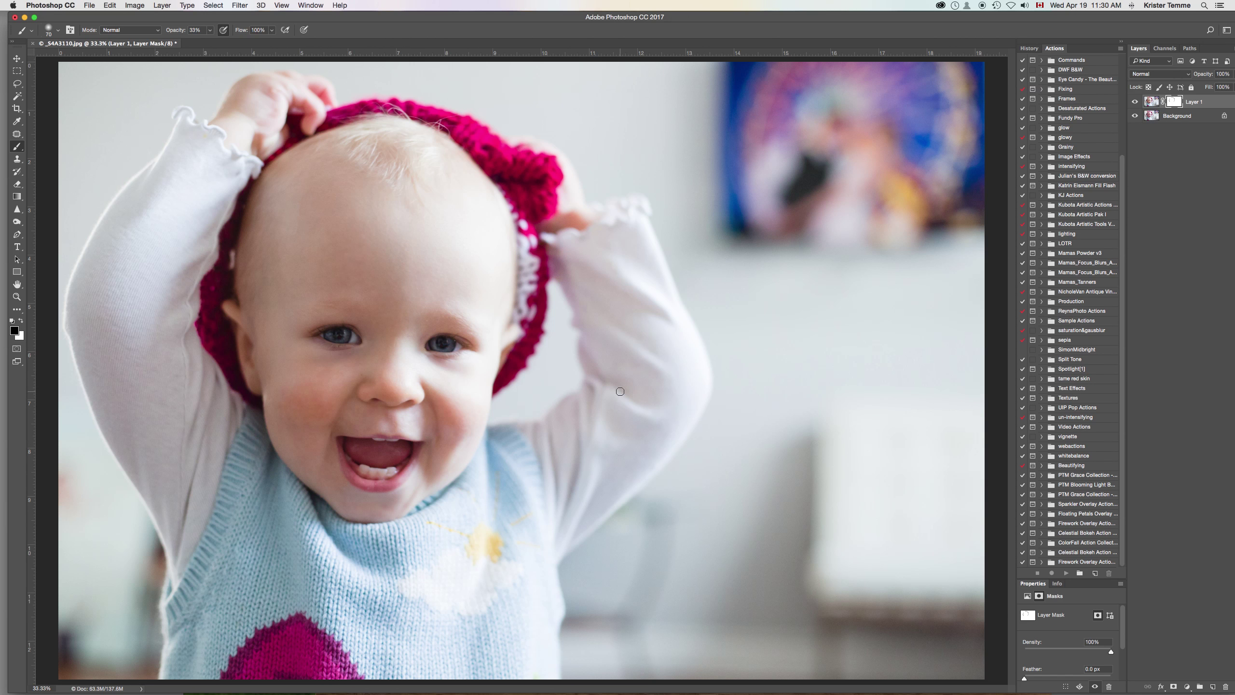
- Toggle Layer 1's visibility to compare the masked hat with the fully recoloured photo
{"action": "left_click", "coordinate": [1135, 102]}
{"action": "left_click", "coordinate": [1135, 102]}
{"action": "left_click", "coordinate": [1134, 103]}
{"action": "key", "text": "super+minus"}
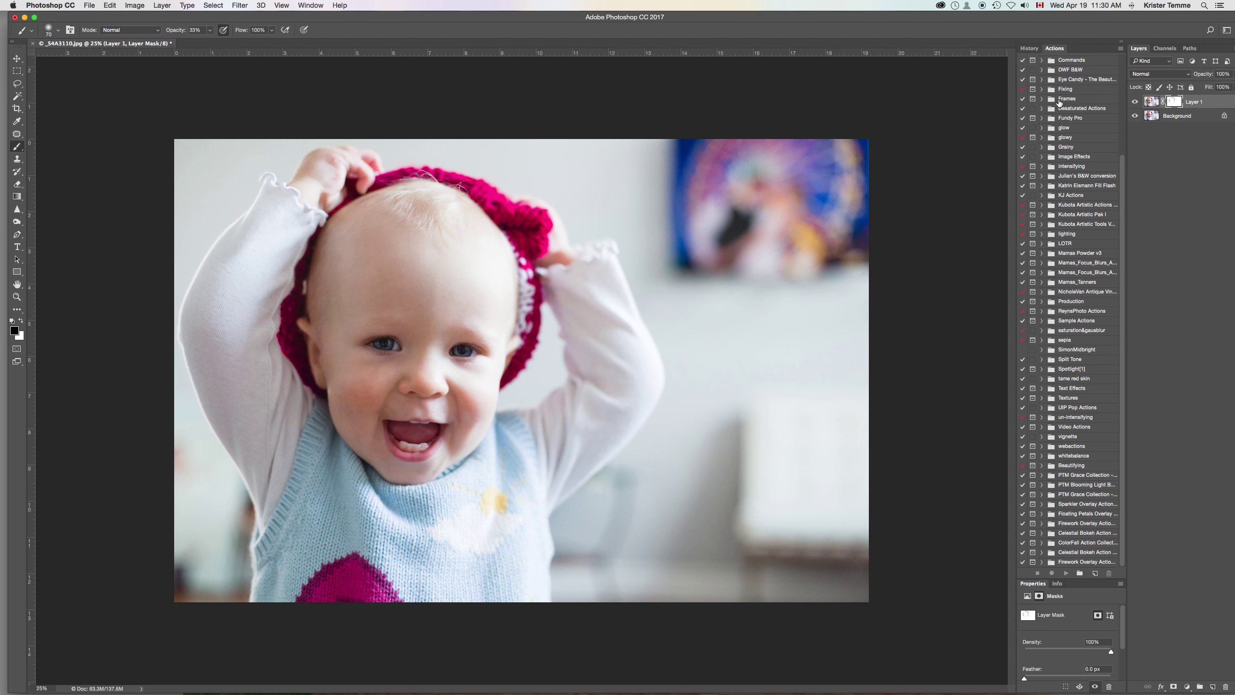
- Hide the Background layer and paint black on Layer 1's mask over missed spots on the hat's knitted flower
{"action": "left_click", "coordinate": [1134, 117]}
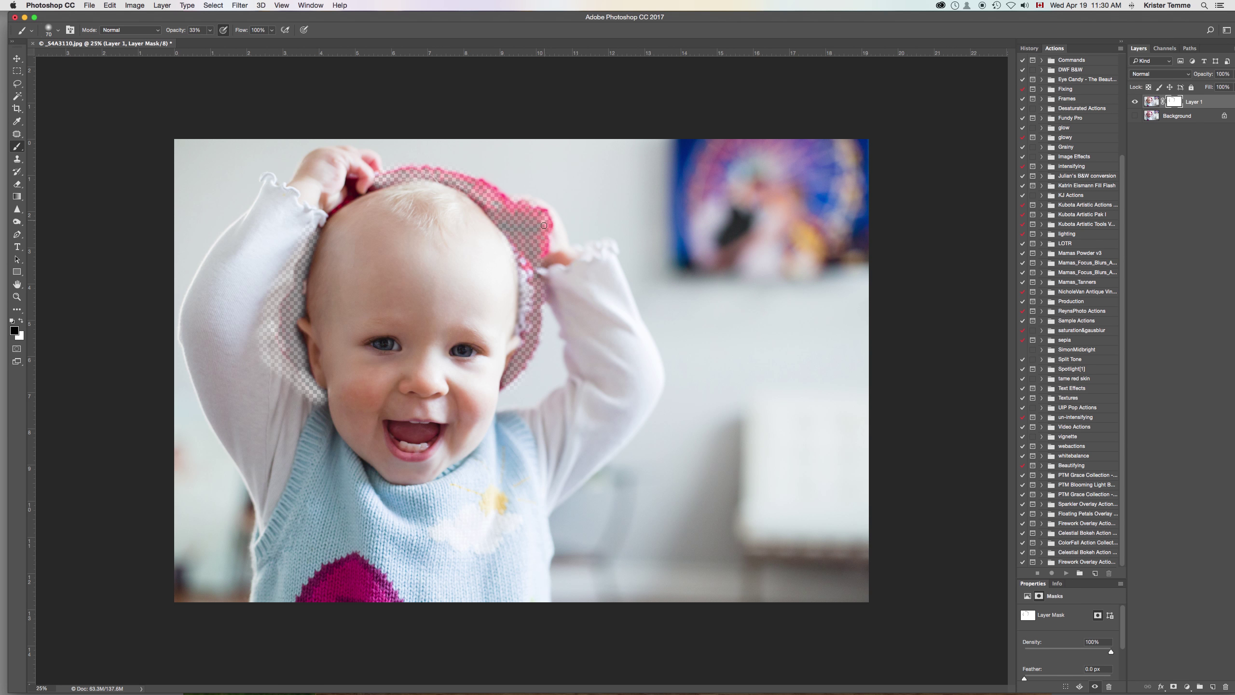
{"action": "key", "text": "bracketright"}
{"action": "key", "text": "bracketright"}
{"action": "key", "text": "bracketright"}
{"action": "key", "text": "bracketright"}
{"action": "mouse_move", "coordinate": [537, 250]}
{"action": "left_mouse_down"}
{"action": "mouse_move", "coordinate": [534, 226]}
{"action": "mouse_move", "coordinate": [501, 208]}
{"action": "mouse_move", "coordinate": [528, 274]}
{"action": "mouse_move", "coordinate": [536, 225]}
{"action": "mouse_move", "coordinate": [465, 183]}
{"action": "mouse_move", "coordinate": [496, 216]}
{"action": "left_mouse_up"}
{"action": "key", "text": "bracketleft"}
{"action": "key", "text": "bracketleft"}
{"action": "key", "text": "bracketleft"}
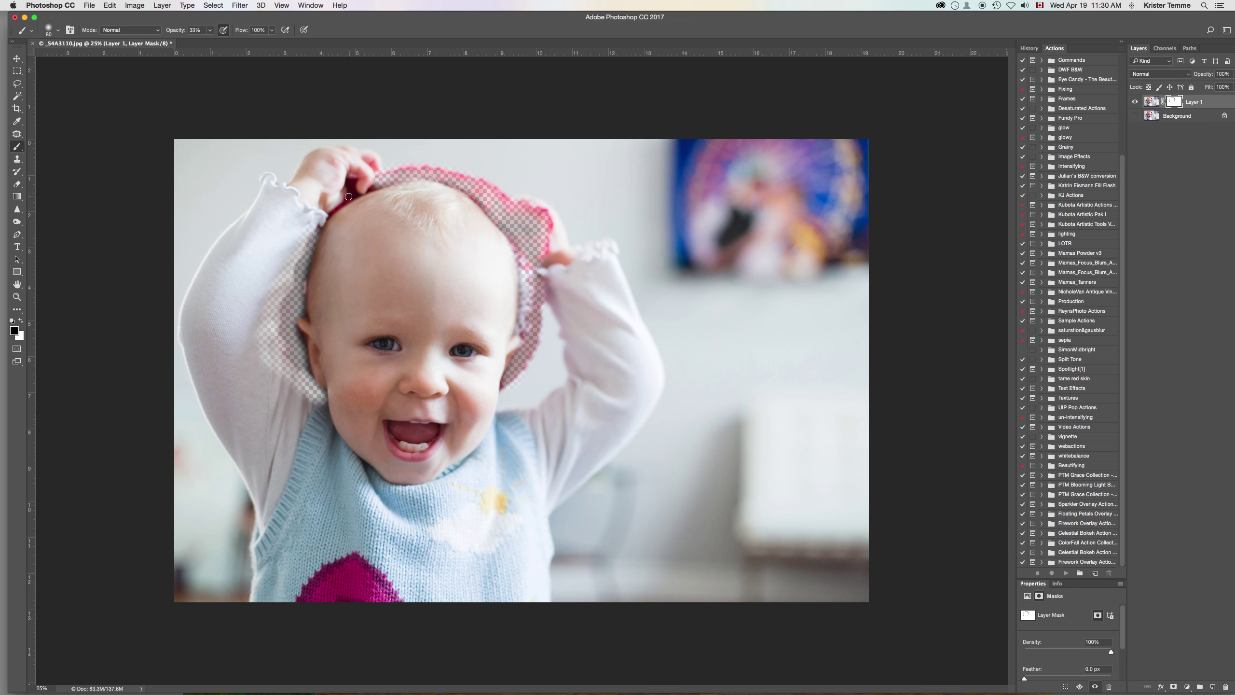
- Paint black on Layer 1's mask over the unmasked strip of hat between the gripping fingers and the forehead
{"action": "key", "text": "z"}
{"action": "left_click_drag", "start_coordinate": [337, 215], "coordinate": [351, 195]}
{"action": "scroll", "coordinate": [352, 195], "scroll_direction": "left", "scroll_amount": 3}
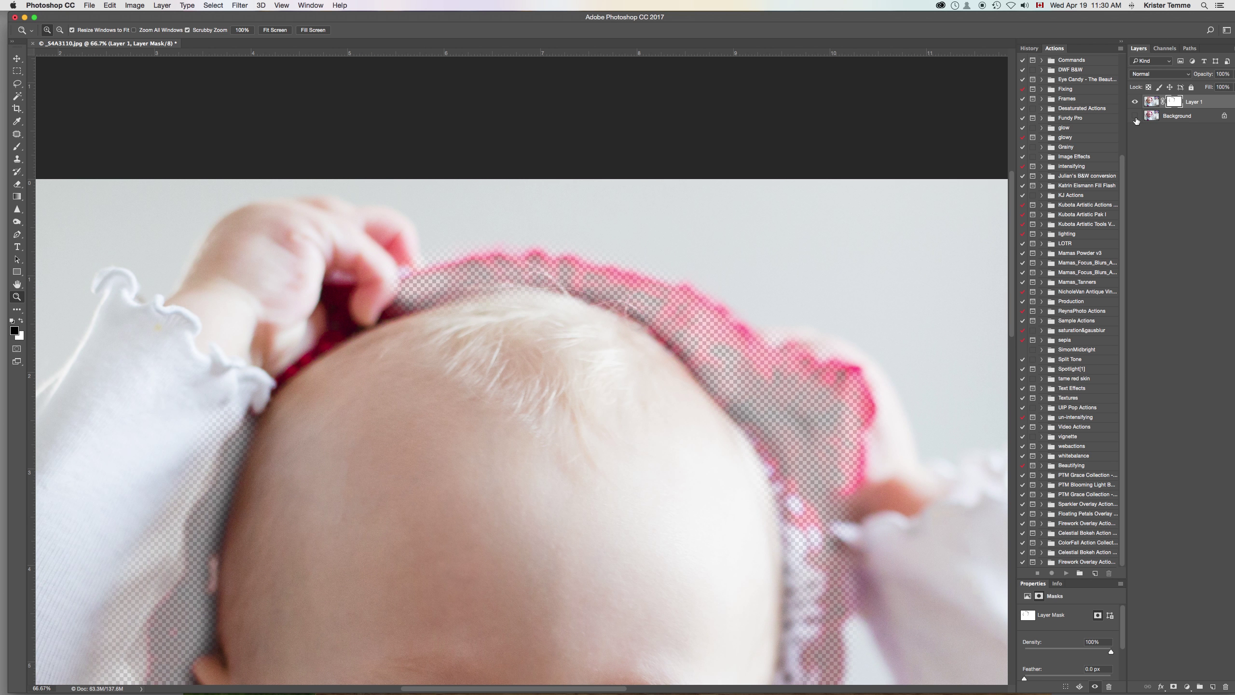
{"action": "key", "text": "b"}
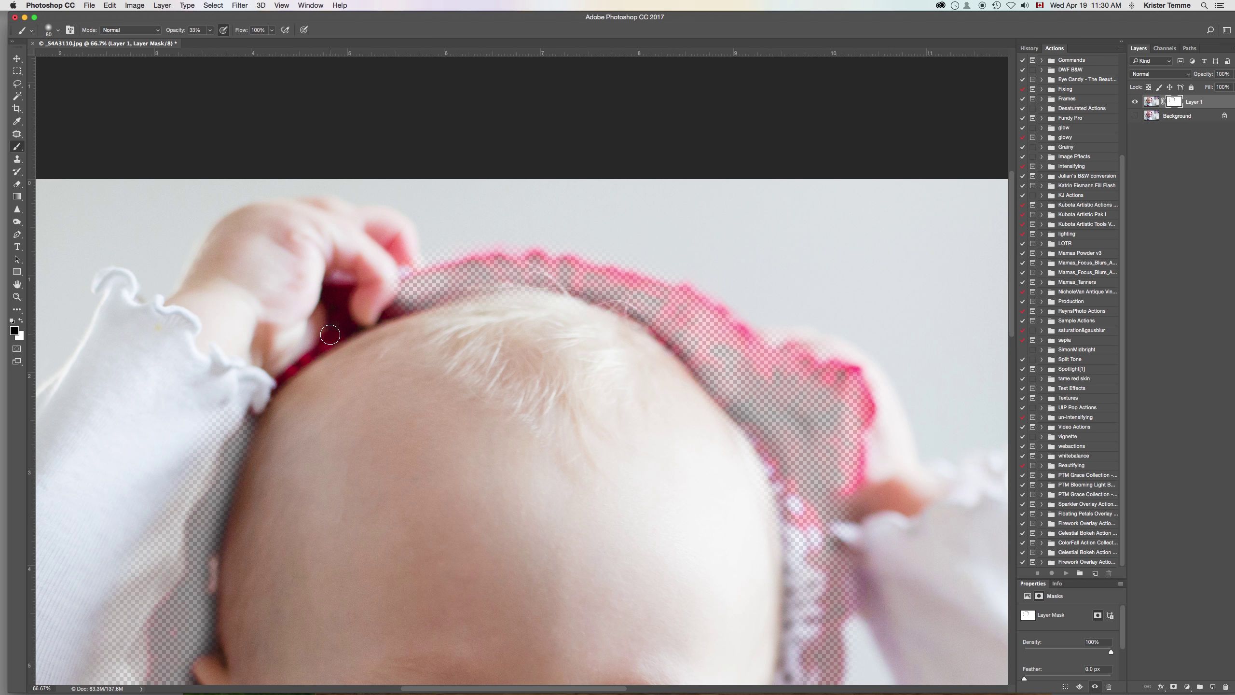
{"action": "key", "text": "bracketleft"}
{"action": "key", "text": "bracketleft"}
{"action": "left_click_drag", "start_coordinate": [311, 356], "coordinate": [285, 379]}
{"action": "key", "text": "bracketright"}
{"action": "key", "text": "bracketright"}
{"action": "key", "text": "bracketright"}
{"action": "left_click_drag", "start_coordinate": [339, 334], "coordinate": [341, 295]}
{"action": "key", "text": "bracketleft"}
{"action": "key", "text": "bracketleft"}
{"action": "key", "text": "bracketleft"}
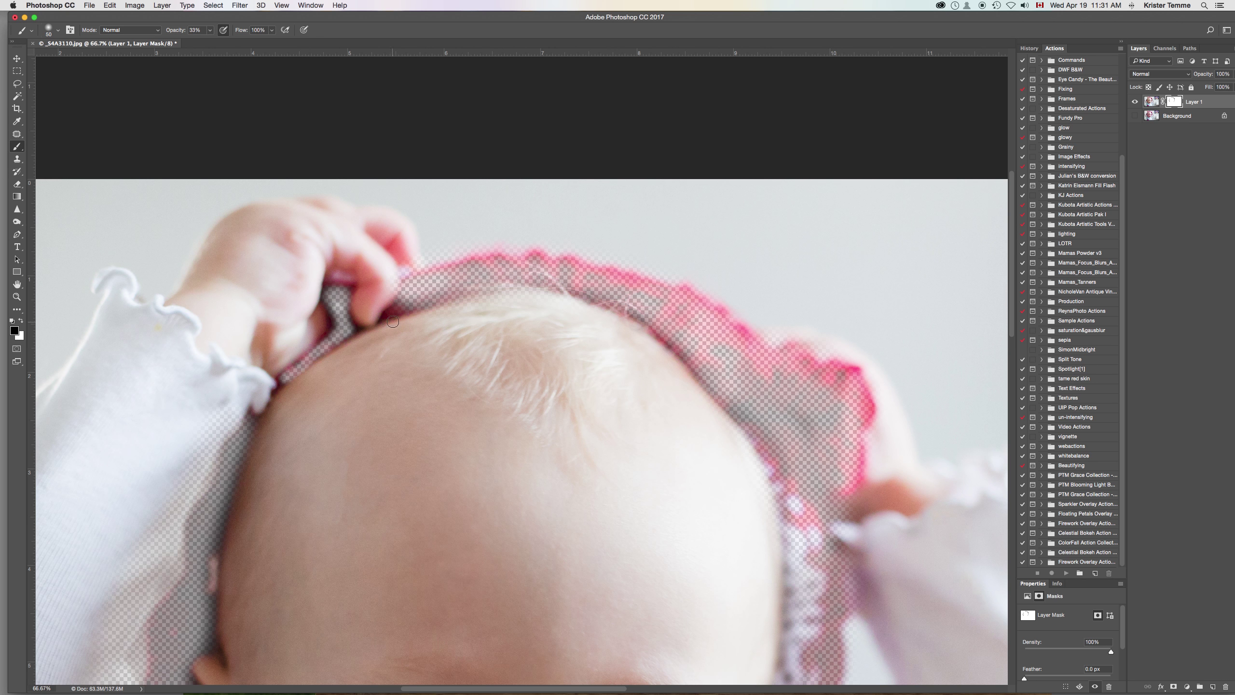
- Paint missed areas along the hat's top and flower on the mask with a brush up to 100 px, and show the Background again
{"action": "key", "text": "bracketright"}
{"action": "key", "text": "bracketright"}
{"action": "key", "text": "bracketright"}
{"action": "key", "text": "bracketright"}
{"action": "key", "text": "bracketright"}
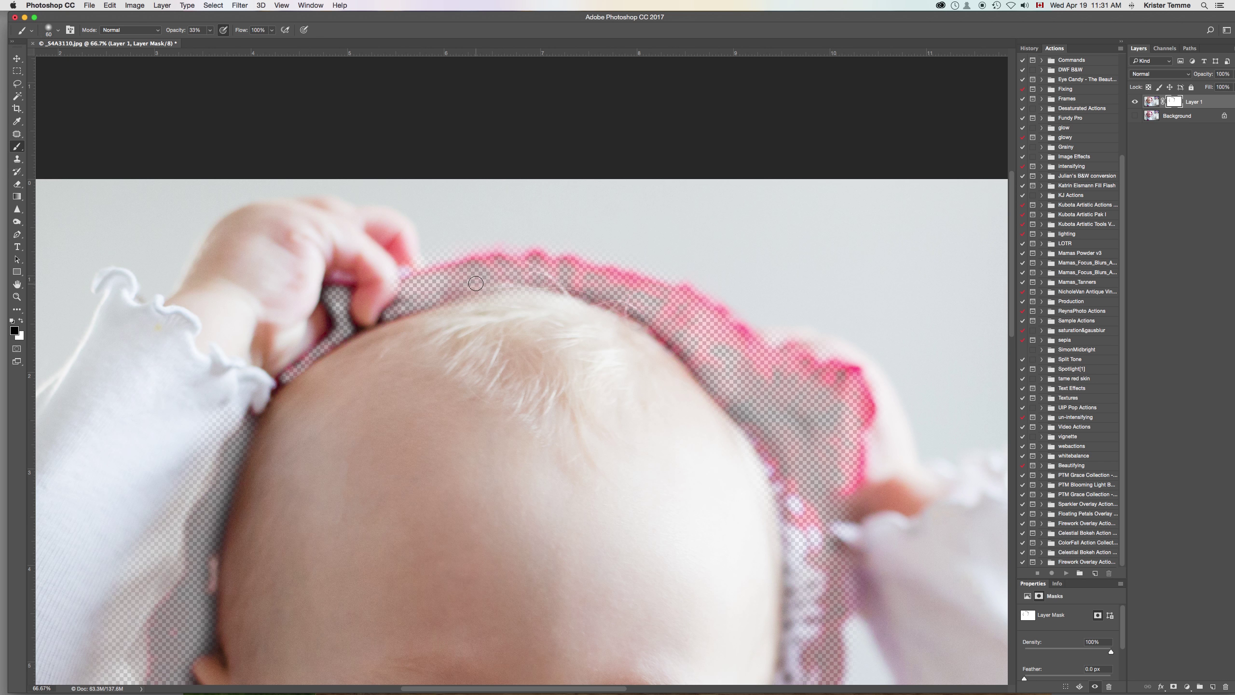
{"action": "mouse_move", "coordinate": [446, 276]}
{"action": "left_mouse_down"}
{"action": "mouse_move", "coordinate": [550, 269]}
{"action": "mouse_move", "coordinate": [689, 299]}
{"action": "mouse_move", "coordinate": [750, 347]}
{"action": "mouse_move", "coordinate": [712, 340]}
{"action": "mouse_move", "coordinate": [727, 346]}
{"action": "left_mouse_up"}
{"action": "key", "text": "bracketright"}
{"action": "mouse_move", "coordinate": [901, 369]}
{"action": "left_mouse_down"}
{"action": "mouse_move", "coordinate": [846, 382]}
{"action": "mouse_move", "coordinate": [802, 367]}
{"action": "mouse_move", "coordinate": [851, 379]}
{"action": "mouse_move", "coordinate": [858, 431]}
{"action": "left_mouse_up"}
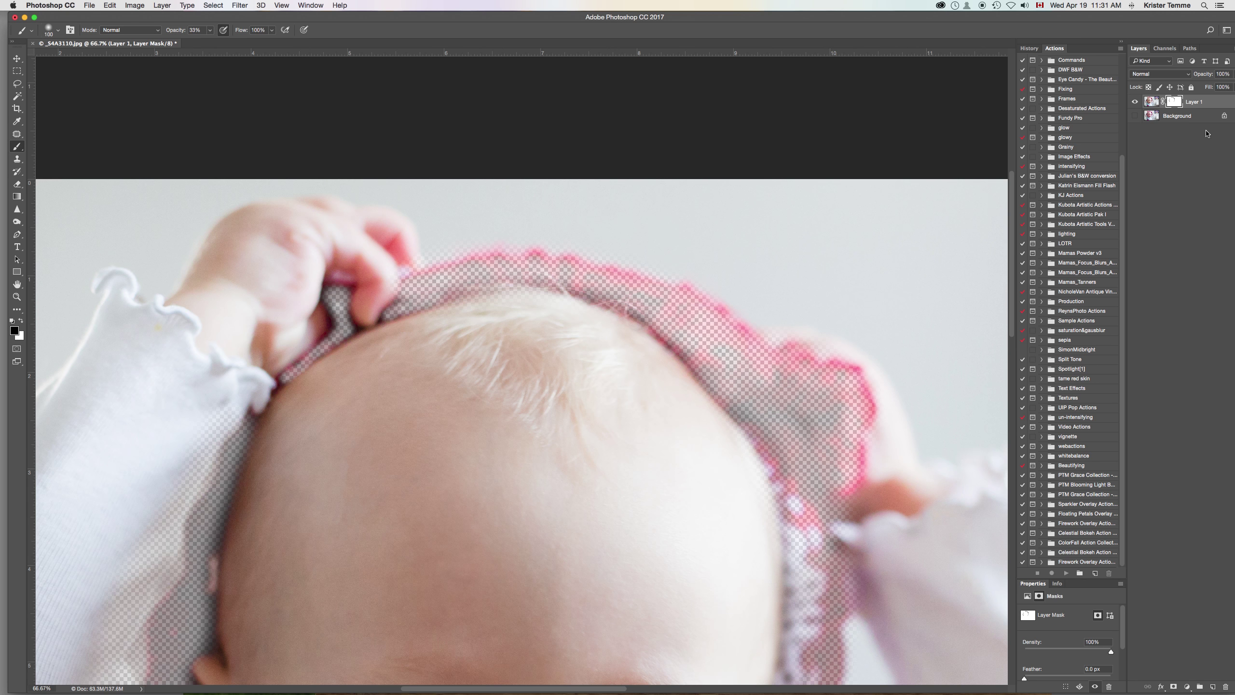
{"action": "left_click", "coordinate": [1134, 116]}
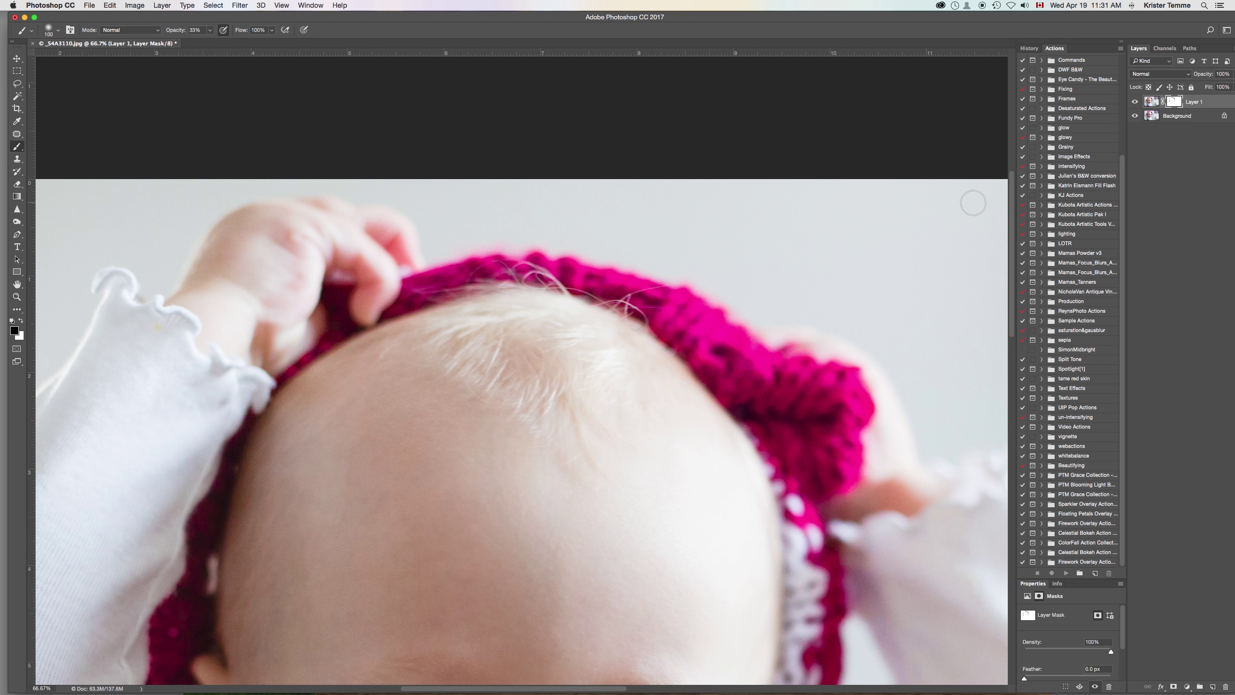
{"action": "scroll", "coordinate": [822, 286], "scroll_direction": "down", "scroll_amount": 10}
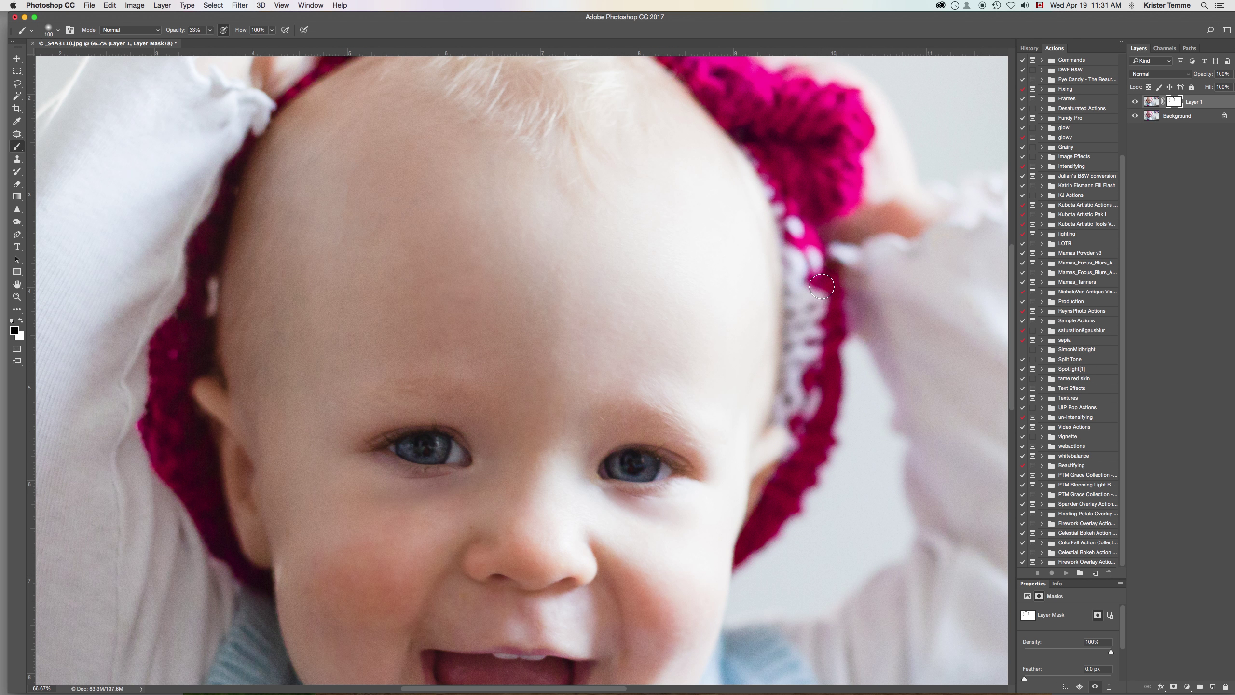
- Flatten the image into a single Background layer
{"action": "key", "text": "super+minus"}
{"action": "key", "text": "super+minus"}
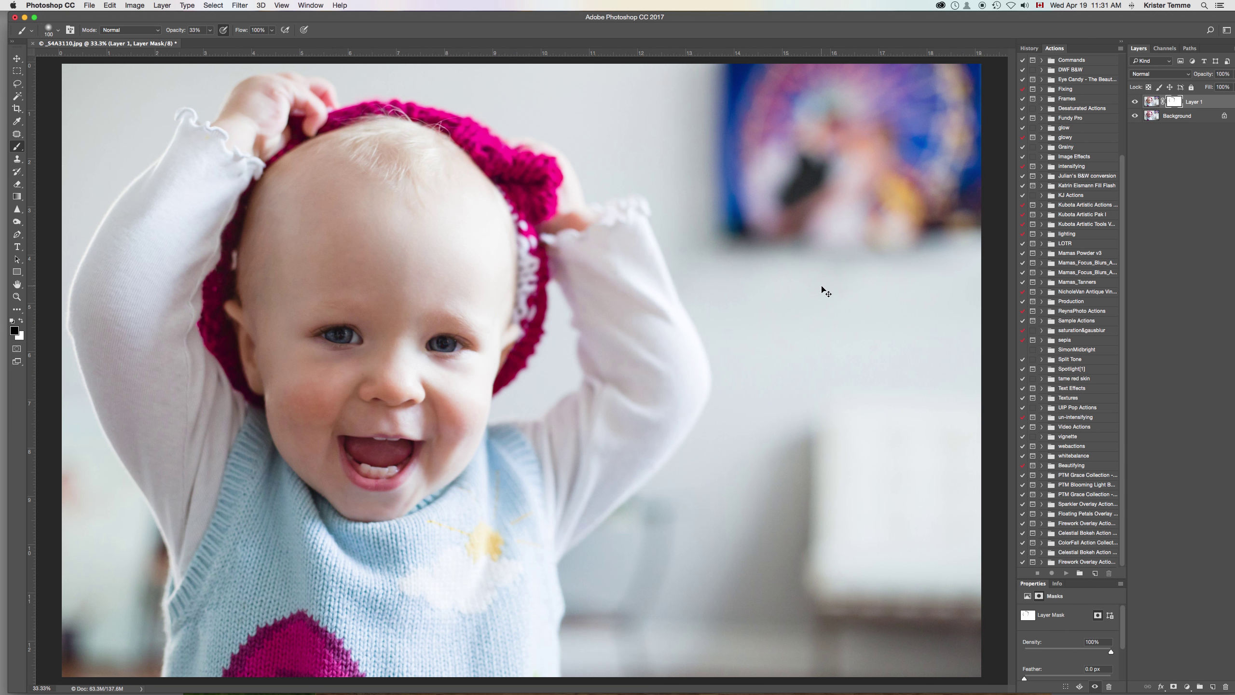
{"action": "key", "text": "super+minus"}
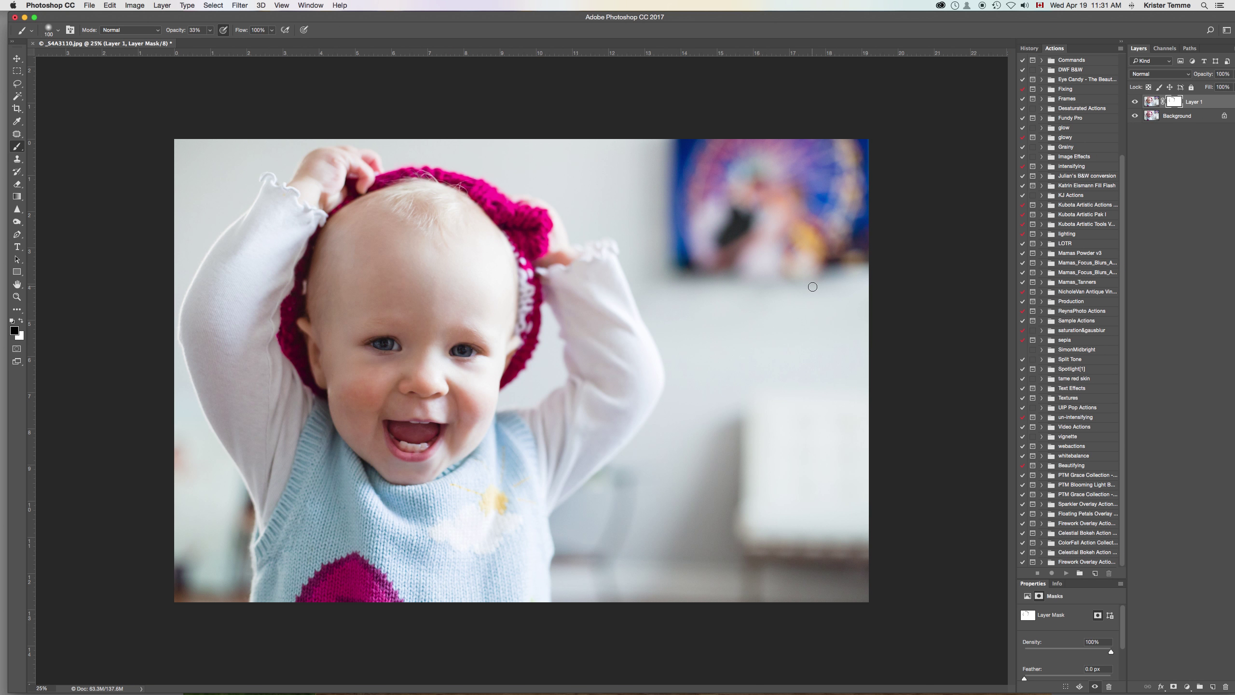
{"action": "right_click", "coordinate": [1195, 117]}
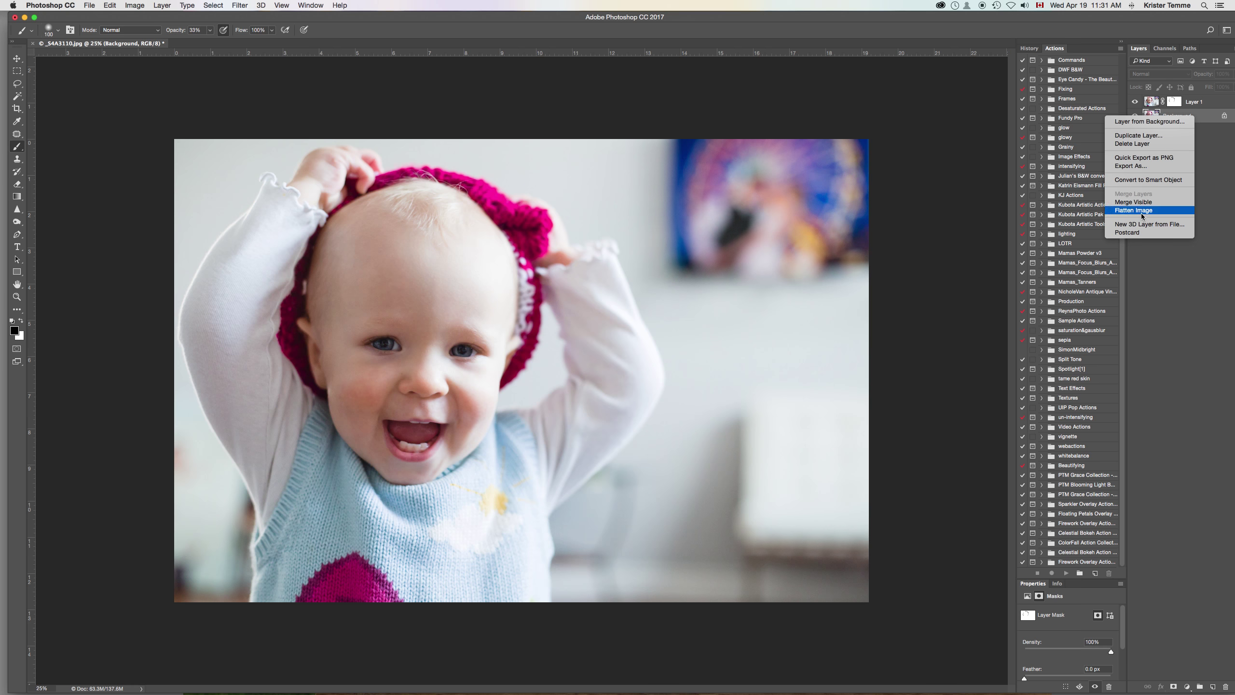
{"action": "left_click", "coordinate": [1141, 212]}
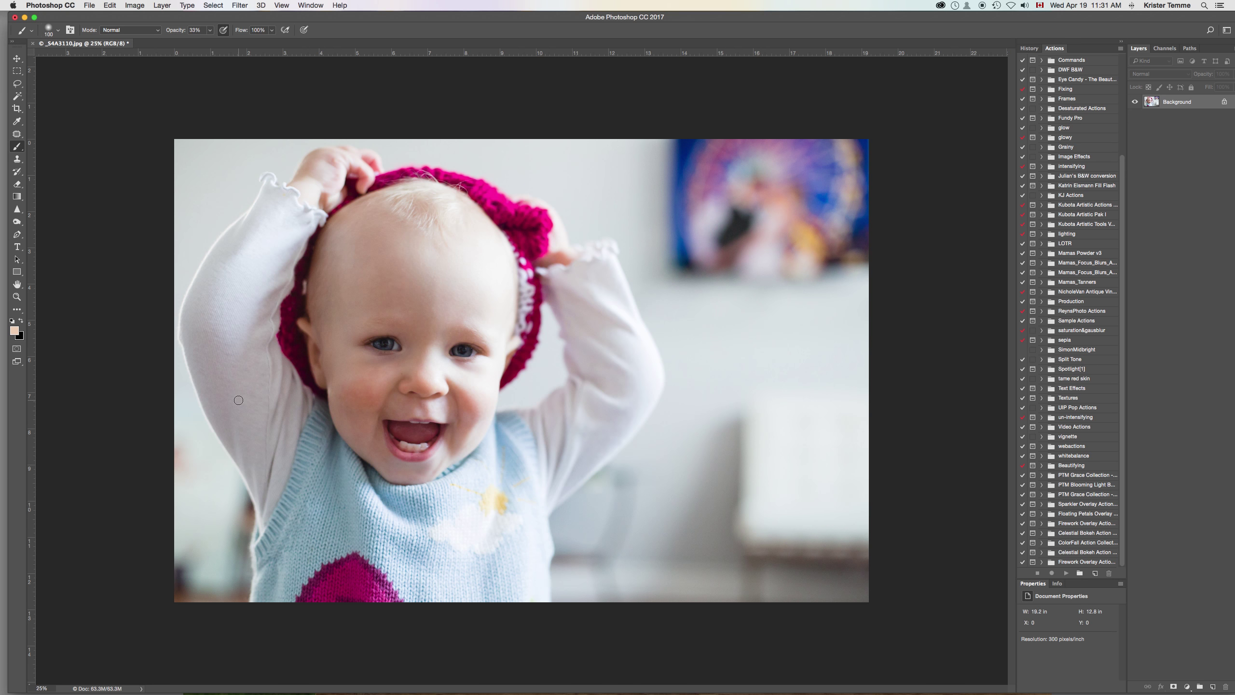
- Use the Crop tool to extend the canvas slightly beyond the photo's top and left edges, to about 19.53 × 13.02 in
{"action": "left_click", "coordinate": [28, 108]}
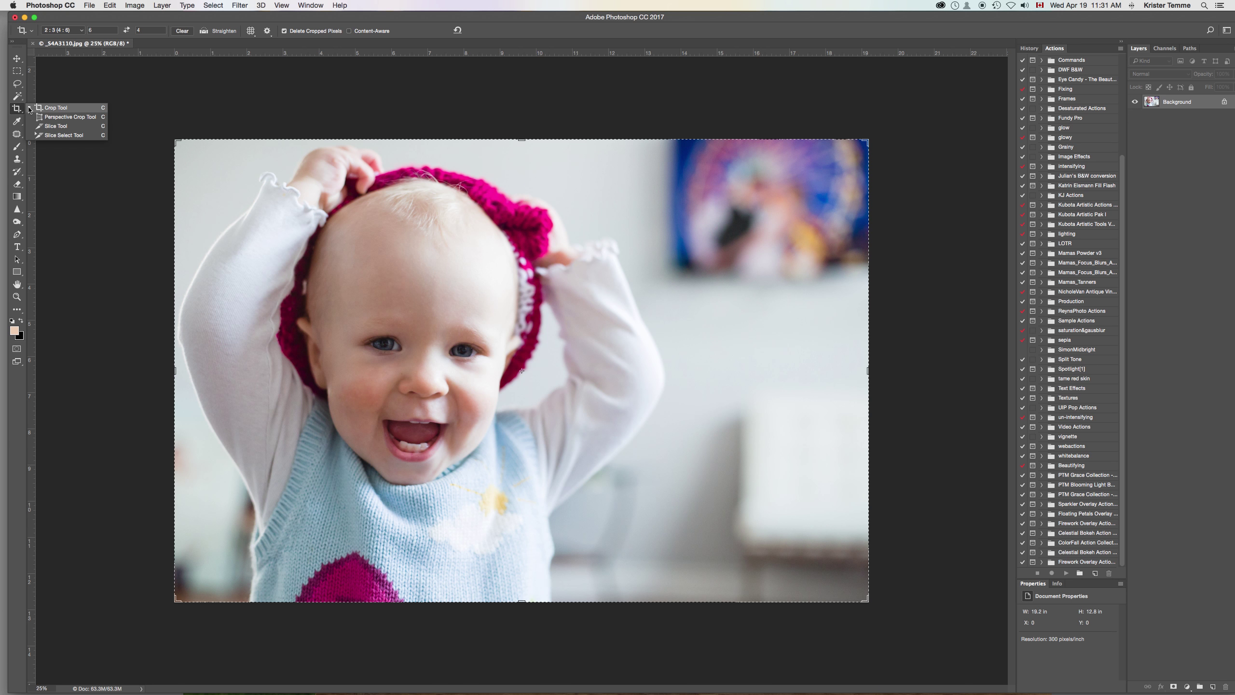
{"action": "left_click", "coordinate": [96, 110]}
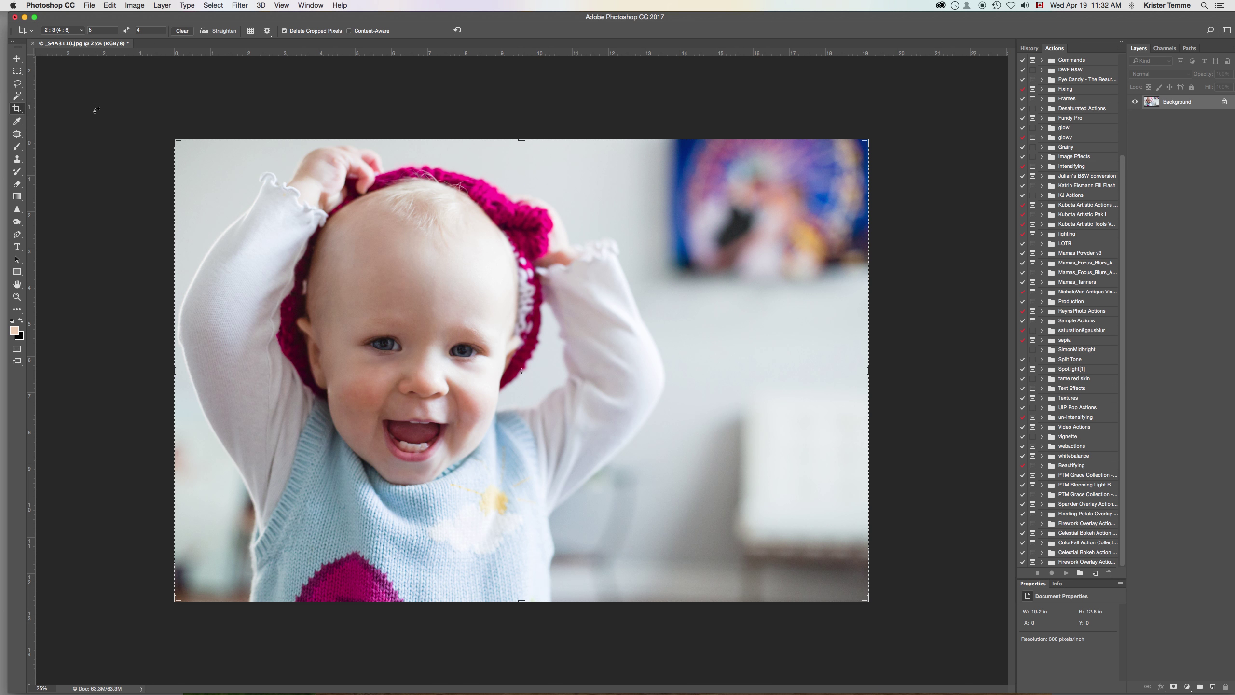
{"action": "left_click_drag", "start_coordinate": [177, 141], "coordinate": [170, 136]}
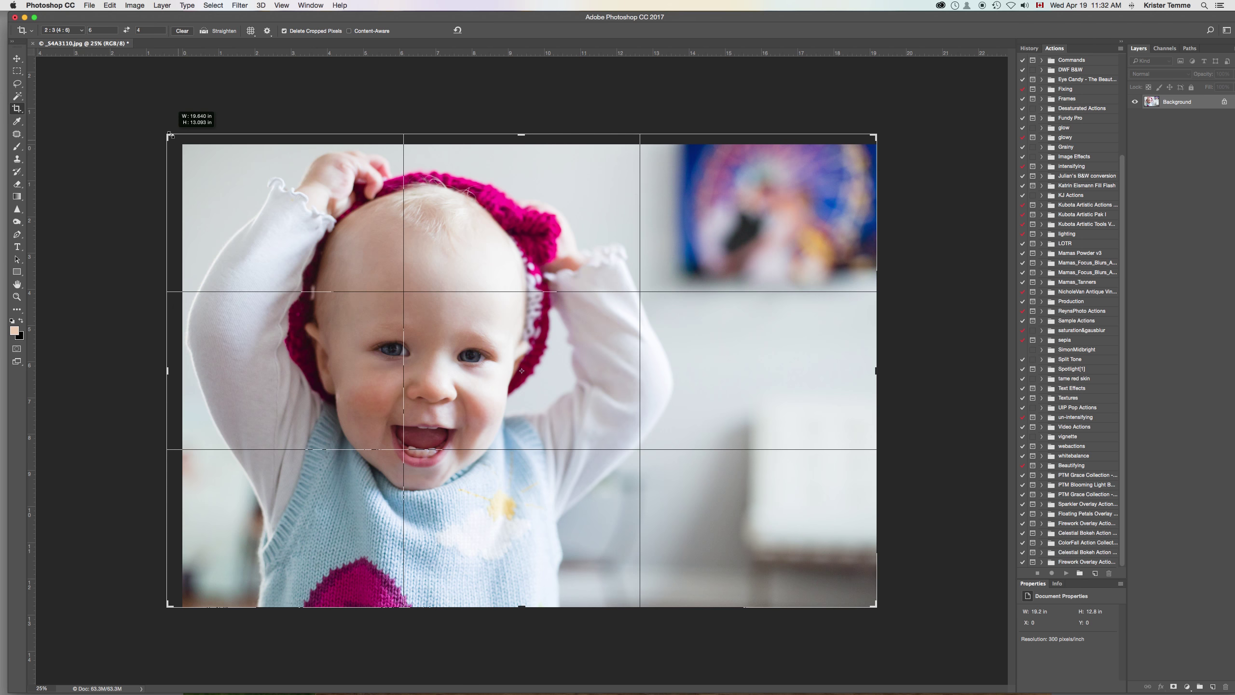
{"action": "left_click_drag", "start_coordinate": [171, 135], "coordinate": [168, 132]}
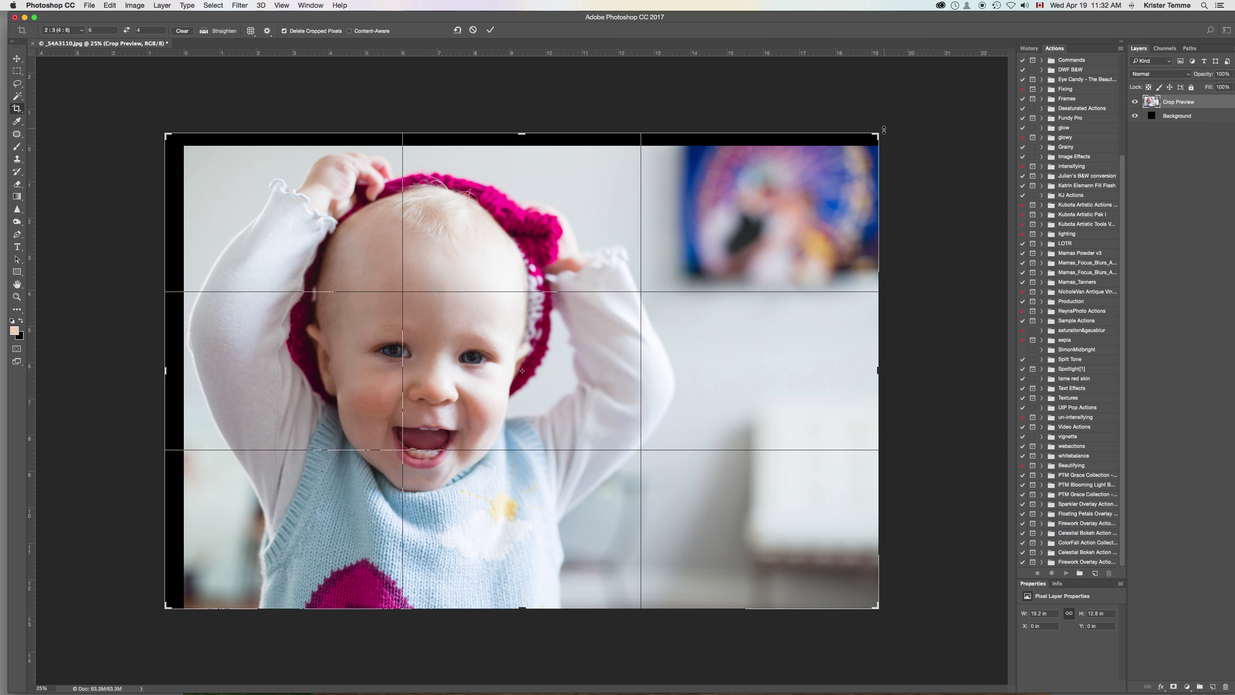
{"action": "left_click_drag", "start_coordinate": [881, 133], "coordinate": [871, 138]}
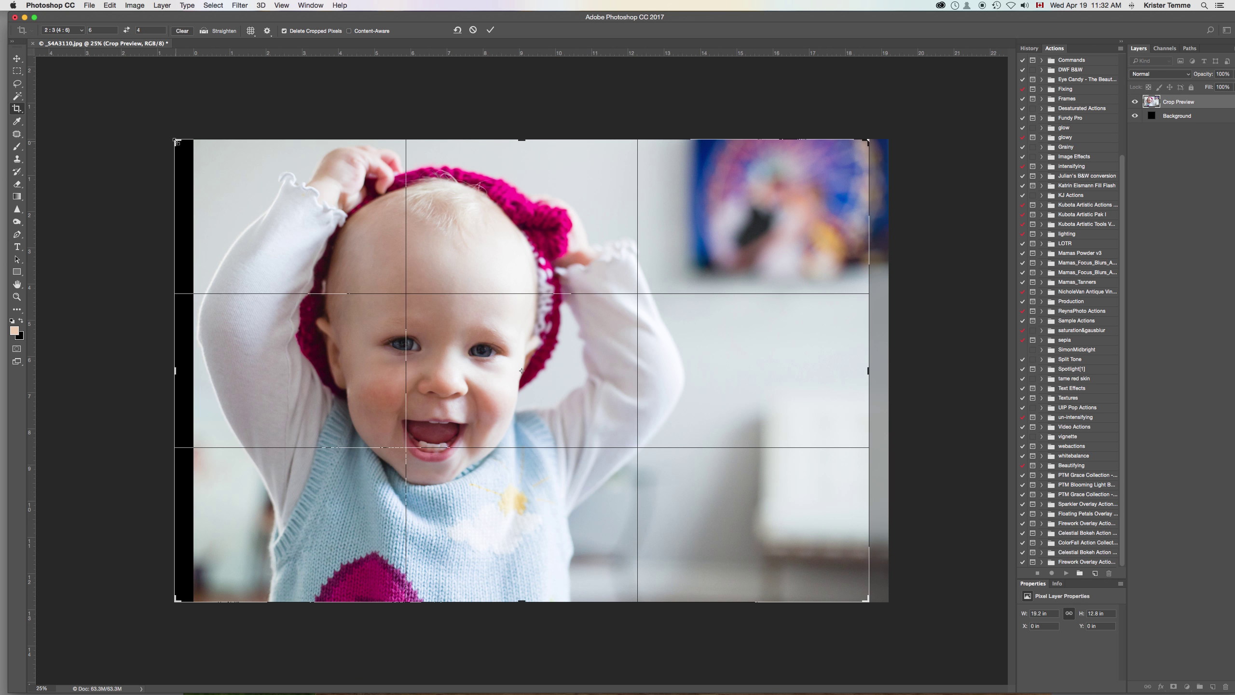
{"action": "left_click_drag", "start_coordinate": [177, 142], "coordinate": [171, 137]}
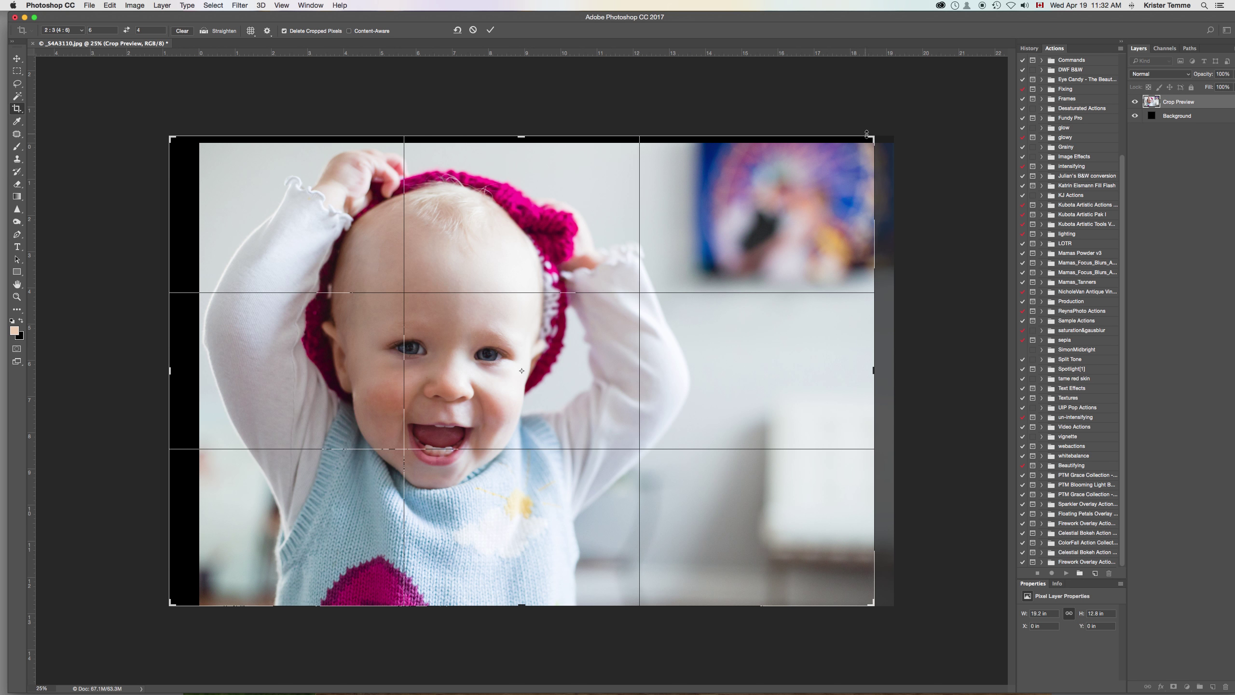
{"action": "left_click_drag", "start_coordinate": [871, 136], "coordinate": [869, 140]}
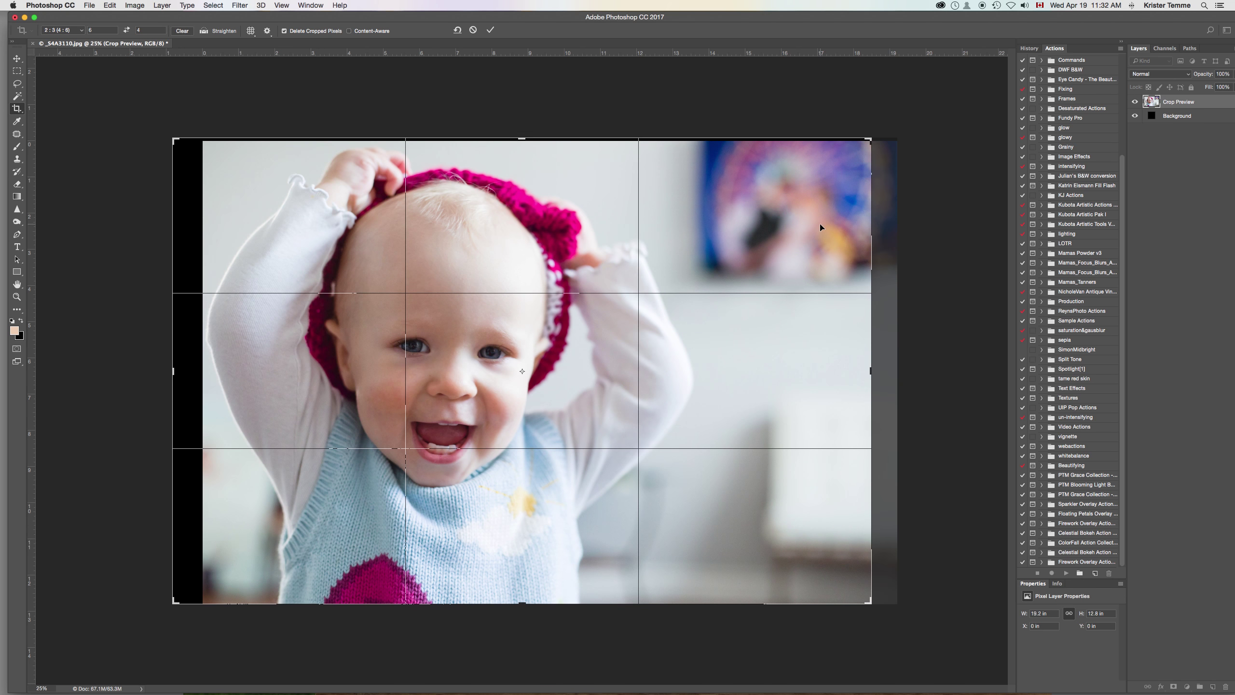
{"action": "left_click_drag", "start_coordinate": [173, 141], "coordinate": [170, 137]}
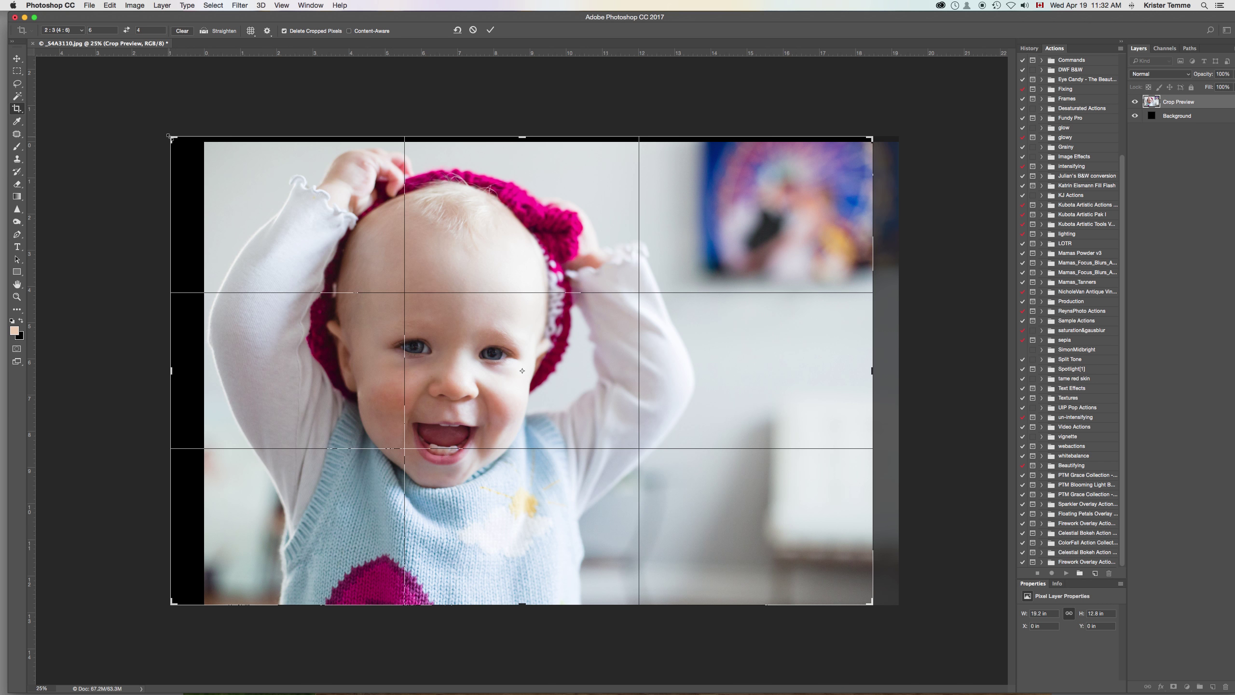
{"action": "left_click_drag", "start_coordinate": [173, 140], "coordinate": [169, 135]}
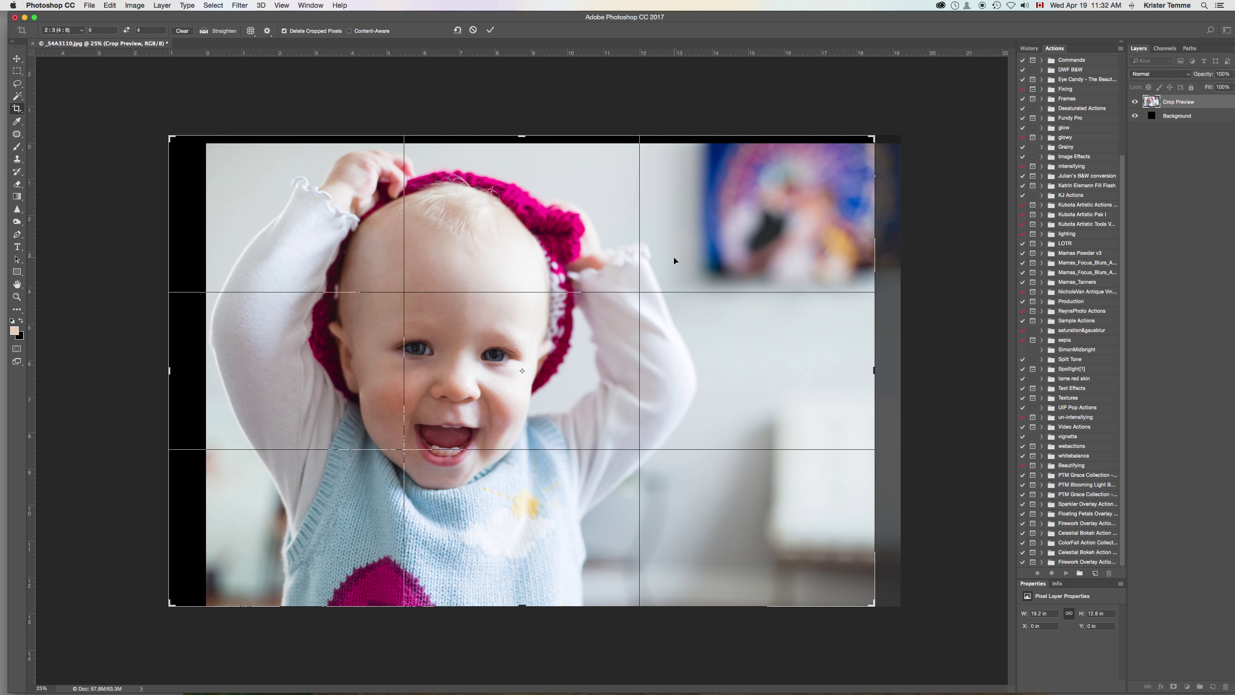
{"action": "key", "text": "Return"}
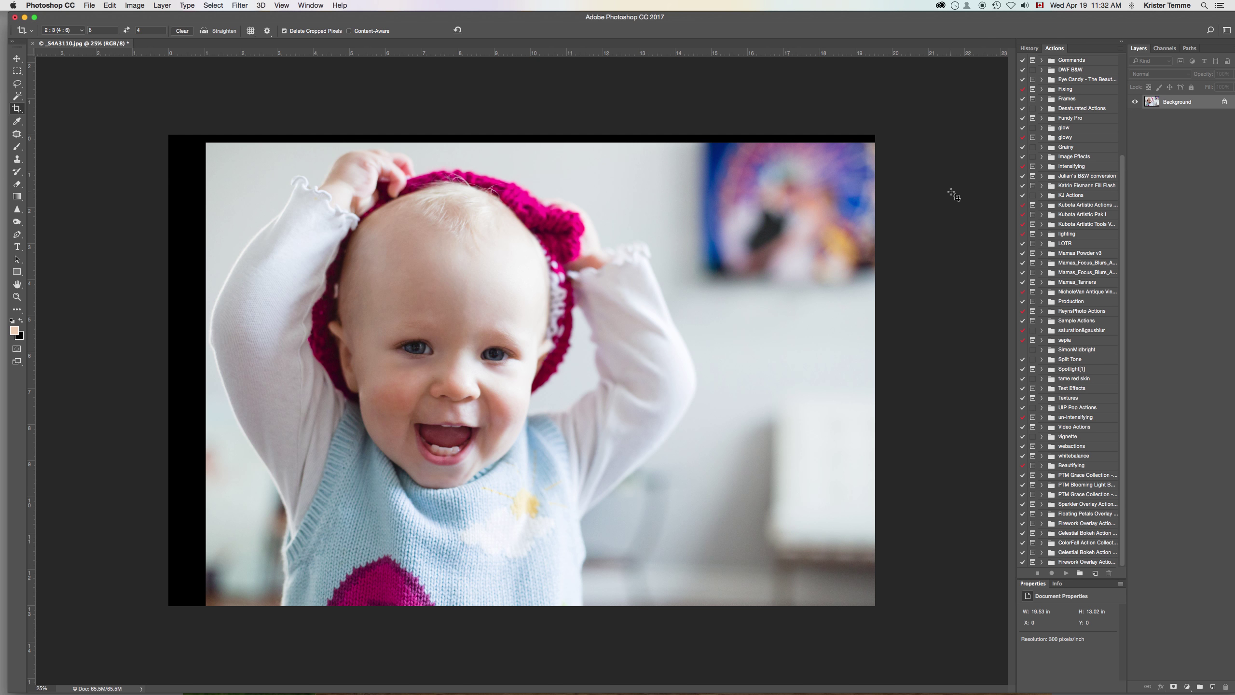
- Duplicate the Background layer and sample the pale grey wall between the hat and the sleeve as foreground colour #d8dfe5
{"action": "key", "text": "super"}
{"action": "key", "text": "super+j"}
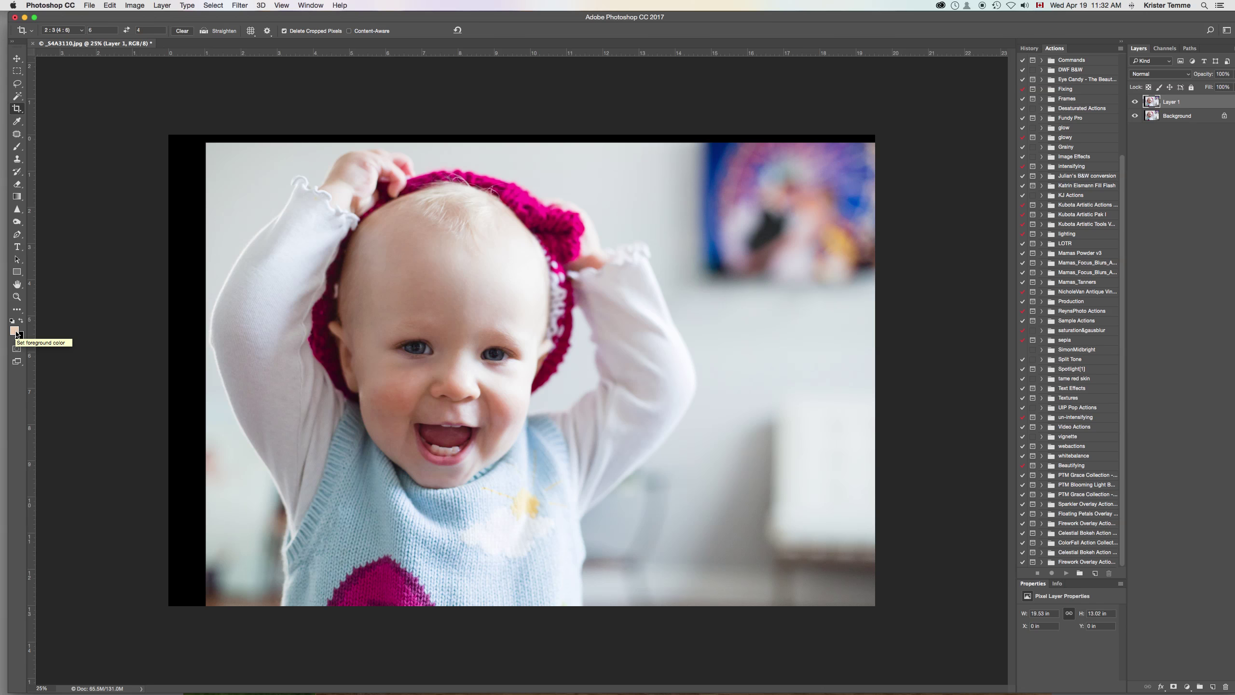
{"action": "left_click", "coordinate": [15, 332]}
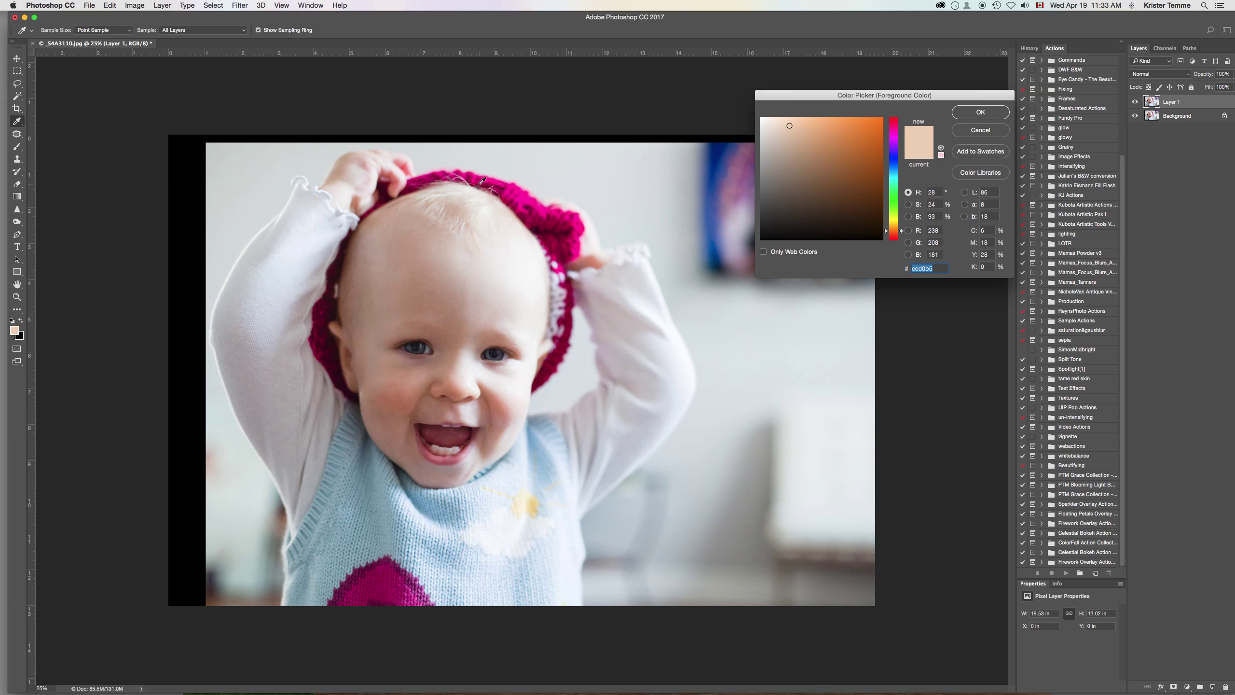
{"action": "left_click", "coordinate": [579, 370]}
{"action": "left_click_drag", "start_coordinate": [937, 101], "coordinate": [794, 102]}
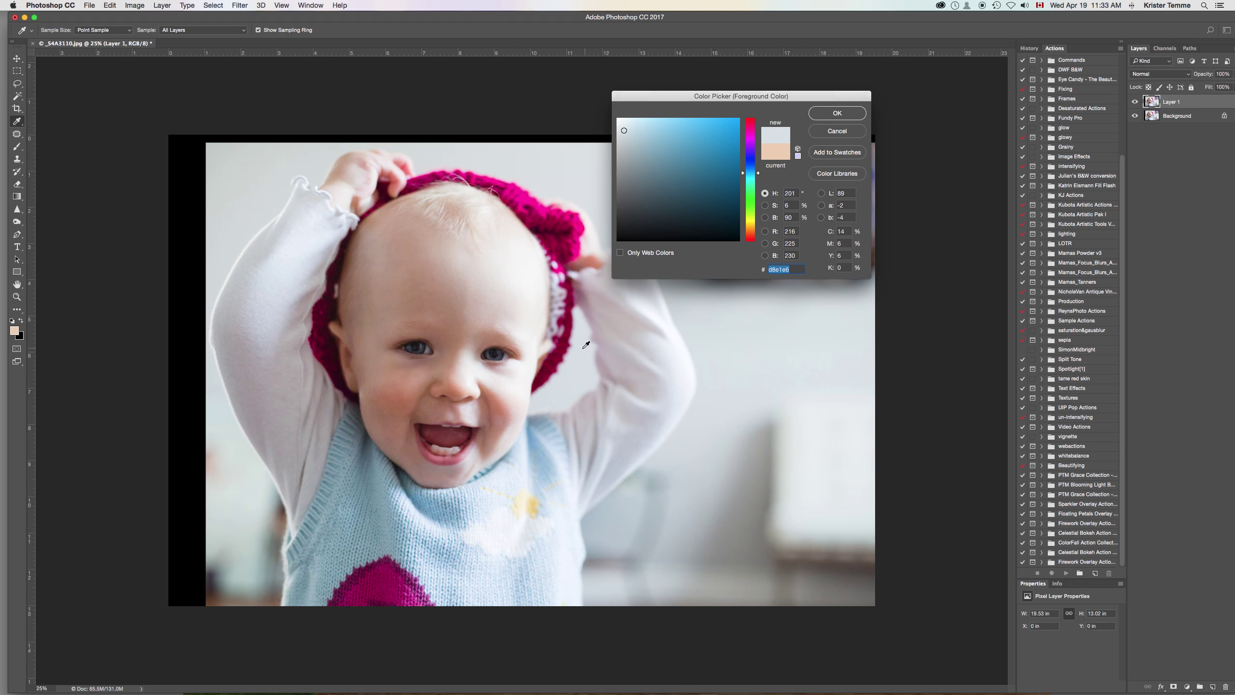
{"action": "left_click", "coordinate": [583, 350]}
{"action": "left_click", "coordinate": [580, 349]}
{"action": "left_click", "coordinate": [576, 348]}
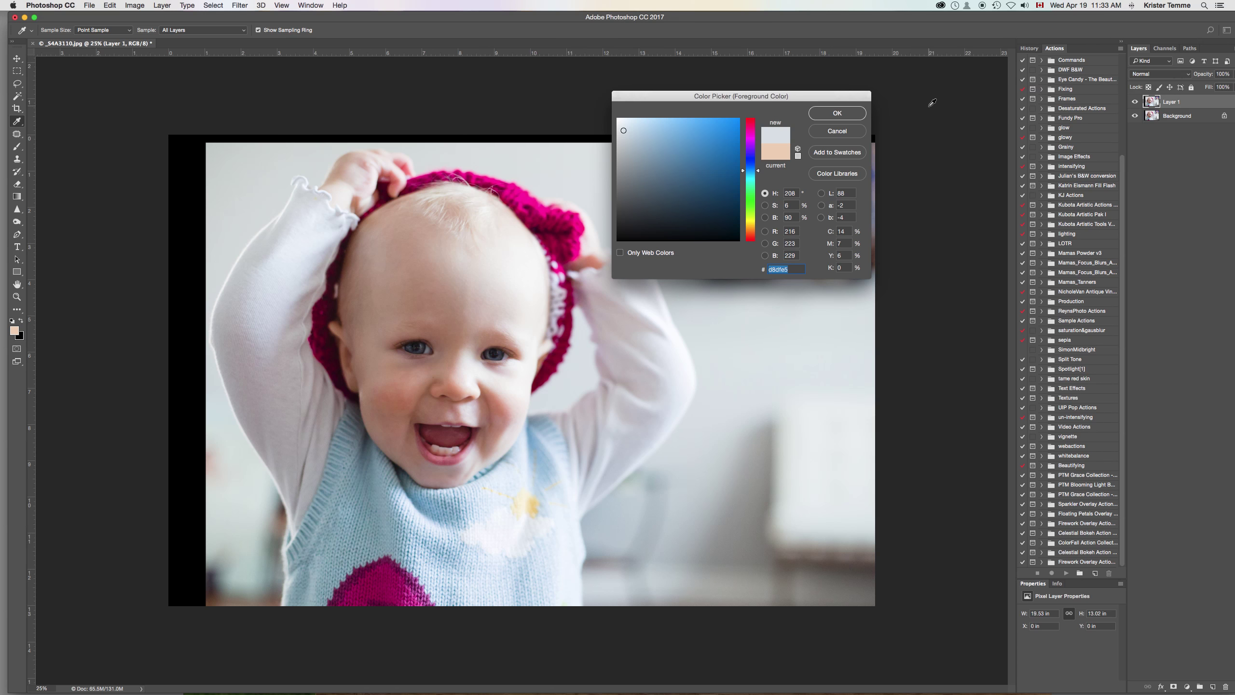
{"action": "left_click", "coordinate": [847, 118]}
{"action": "key", "text": "c"}
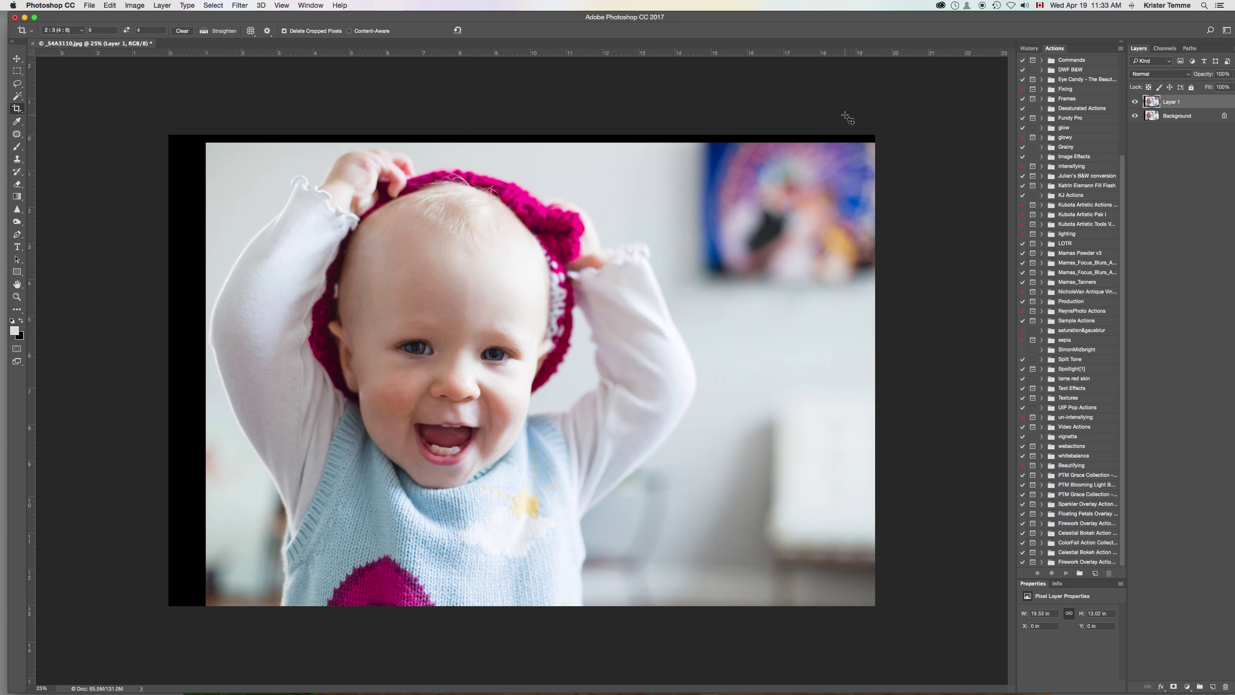
- Enlarge the brush to 1400 px and paint the sampled grey over part of the black strip along the photo's top edge
{"action": "key", "text": "b"}
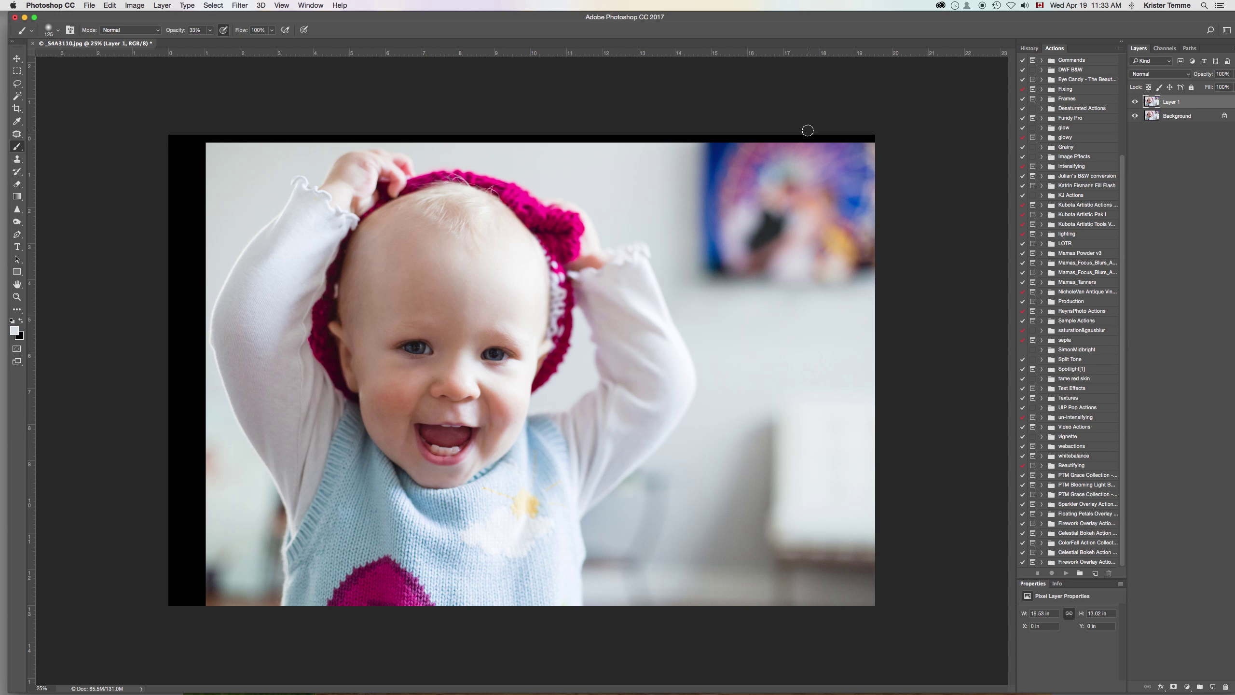
{"action": "key", "text": "bracketright"}
{"action": "key", "text": "bracketright"}
{"action": "key", "text": "bracketright"}
{"action": "key", "text": "bracketright"}
{"action": "key", "text": "bracketright"}
{"action": "key", "text": "bracketright"}
{"action": "key", "text": "bracketright"}
{"action": "key", "text": "bracketright"}
{"action": "key", "text": "bracketright"}
{"action": "key", "text": "bracketright"}
{"action": "key", "text": "bracketright"}
{"action": "key", "text": "bracketright"}
{"action": "key", "text": "bracketright"}
{"action": "key", "text": "bracketright"}
{"action": "key", "text": "bracketright"}
{"action": "key", "text": "bracketright"}
{"action": "mouse_move", "coordinate": [816, 105]}
{"action": "left_mouse_down"}
{"action": "mouse_move", "coordinate": [742, 132]}
{"action": "mouse_move", "coordinate": [589, 117]}
{"action": "left_mouse_up"}
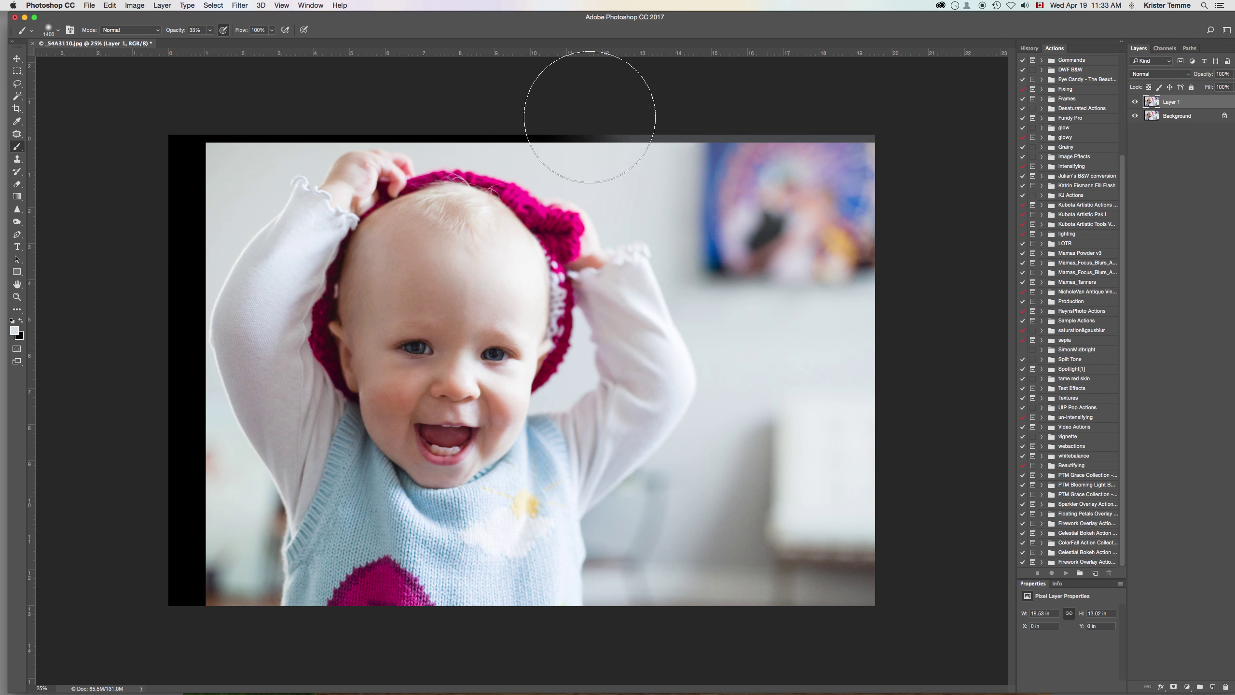
- Set the brush opacity to 100% and paint the grey over the black borders and the whole background around the baby
{"action": "left_click", "coordinate": [209, 30]}
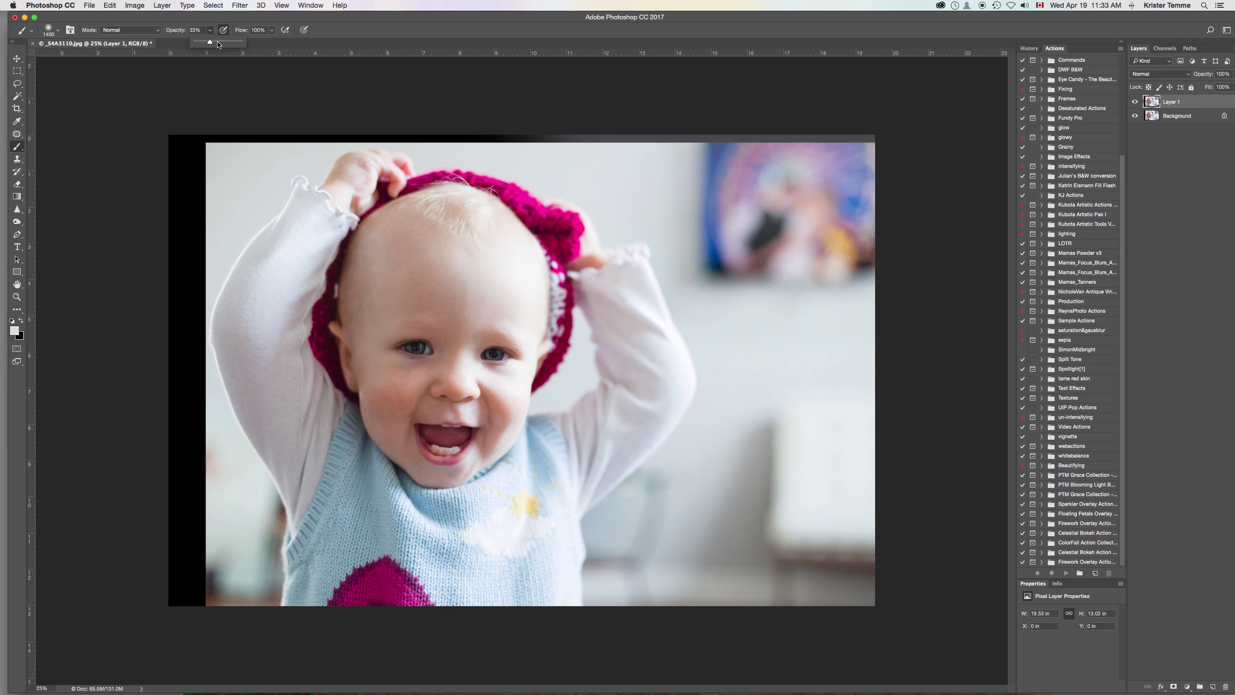
{"action": "left_click_drag", "start_coordinate": [217, 44], "coordinate": [243, 43]}
{"action": "left_click", "coordinate": [773, 122]}
{"action": "mouse_move", "coordinate": [835, 122]}
{"action": "left_mouse_down"}
{"action": "mouse_move", "coordinate": [898, 155]}
{"action": "mouse_move", "coordinate": [421, 74]}
{"action": "mouse_move", "coordinate": [227, 78]}
{"action": "mouse_move", "coordinate": [717, 101]}
{"action": "mouse_move", "coordinate": [267, 115]}
{"action": "mouse_move", "coordinate": [124, 209]}
{"action": "mouse_move", "coordinate": [137, 267]}
{"action": "mouse_move", "coordinate": [175, 309]}
{"action": "mouse_move", "coordinate": [165, 572]}
{"action": "mouse_move", "coordinate": [211, 521]}
{"action": "mouse_move", "coordinate": [183, 614]}
{"action": "mouse_move", "coordinate": [177, 506]}
{"action": "mouse_move", "coordinate": [208, 612]}
{"action": "mouse_move", "coordinate": [243, 599]}
{"action": "mouse_move", "coordinate": [152, 447]}
{"action": "left_mouse_up"}
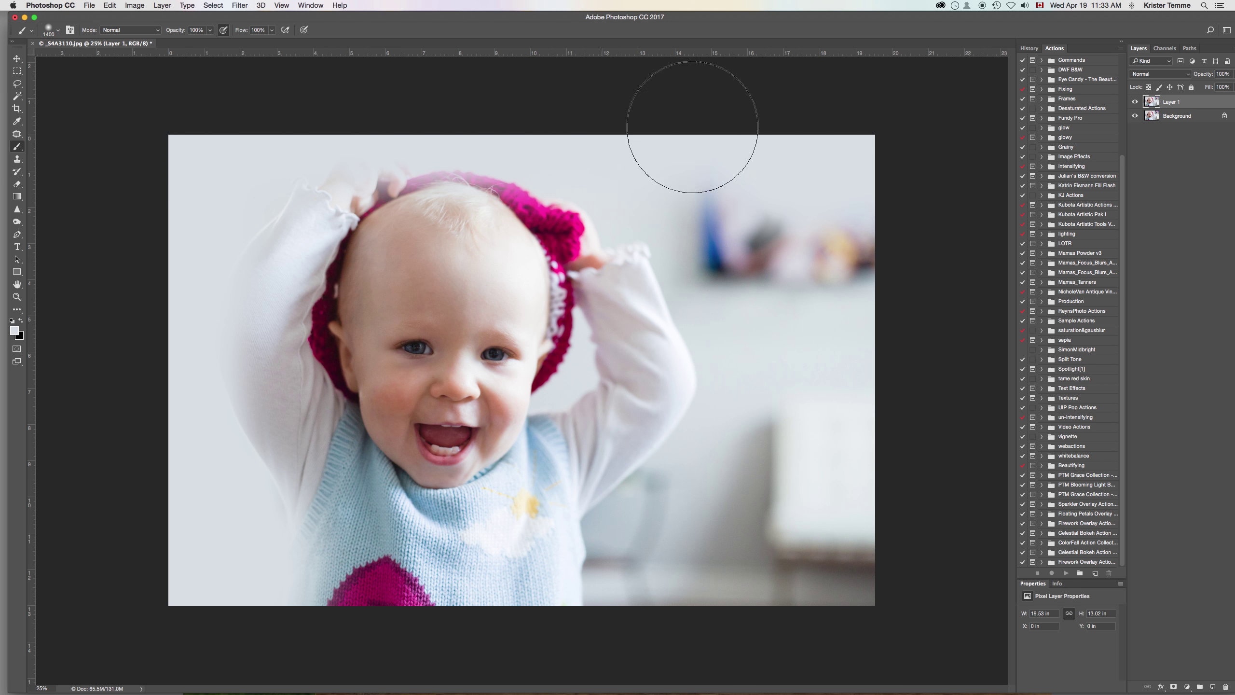
{"action": "mouse_move", "coordinate": [692, 127]}
{"action": "left_mouse_down"}
{"action": "mouse_move", "coordinate": [737, 244]}
{"action": "mouse_move", "coordinate": [639, 151]}
{"action": "mouse_move", "coordinate": [658, 182]}
{"action": "mouse_move", "coordinate": [641, 193]}
{"action": "mouse_move", "coordinate": [705, 251]}
{"action": "mouse_move", "coordinate": [709, 338]}
{"action": "mouse_move", "coordinate": [841, 321]}
{"action": "mouse_move", "coordinate": [847, 508]}
{"action": "mouse_move", "coordinate": [834, 506]}
{"action": "mouse_move", "coordinate": [821, 449]}
{"action": "mouse_move", "coordinate": [757, 497]}
{"action": "mouse_move", "coordinate": [685, 507]}
{"action": "mouse_move", "coordinate": [627, 568]}
{"action": "mouse_move", "coordinate": [785, 444]}
{"action": "mouse_move", "coordinate": [806, 403]}
{"action": "mouse_move", "coordinate": [730, 483]}
{"action": "left_mouse_up"}
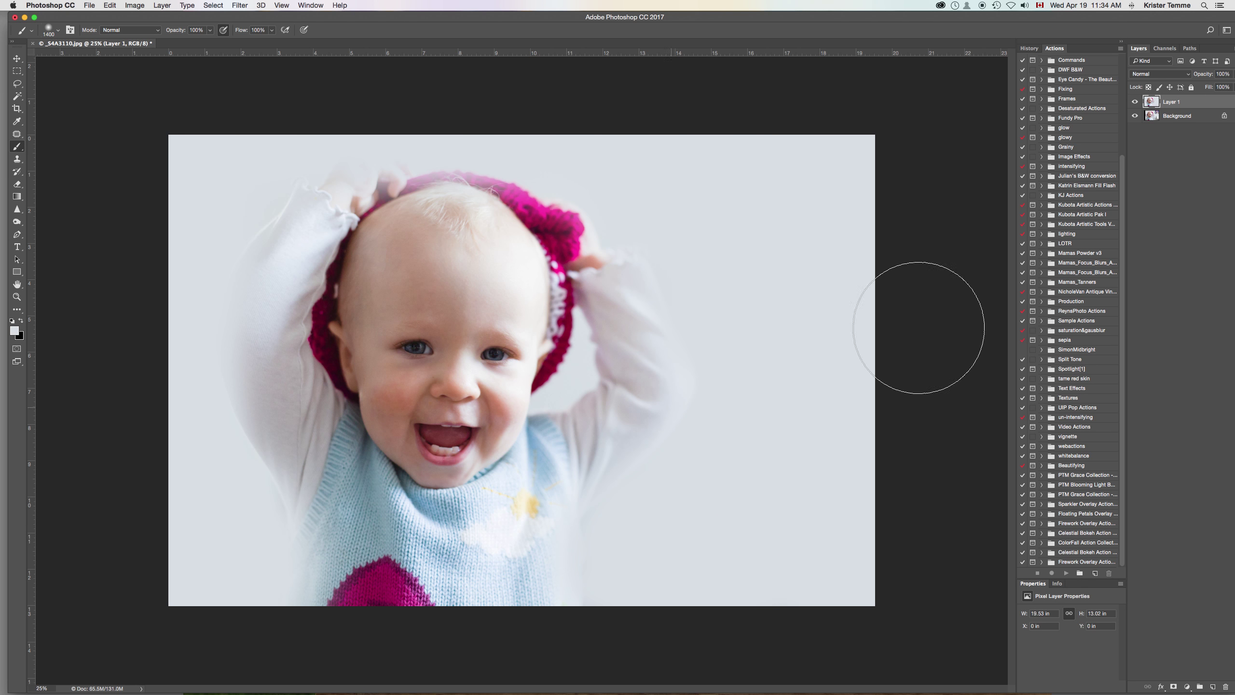
- Add a layer mask to Layer 1 and paint black on it with a 400 px brush along the baby's left-hand sleeve
{"action": "left_click", "coordinate": [1174, 686]}
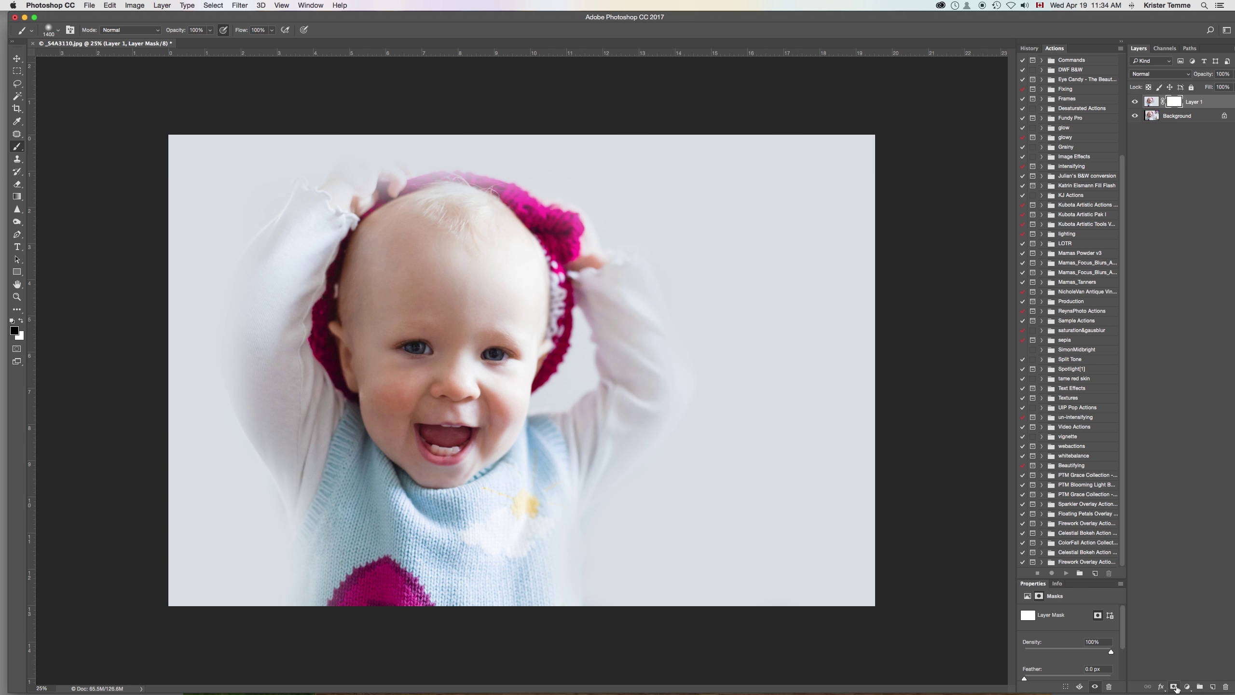
{"action": "key", "text": "x"}
{"action": "key", "text": "bracketleft"}
{"action": "key", "text": "bracketleft"}
{"action": "key", "text": "bracketleft"}
{"action": "key", "text": "bracketleft"}
{"action": "key", "text": "bracketleft"}
{"action": "key", "text": "bracketleft"}
{"action": "key", "text": "bracketleft"}
{"action": "key", "text": "bracketleft"}
{"action": "key", "text": "bracketleft"}
{"action": "key", "text": "bracketleft"}
{"action": "mouse_move", "coordinate": [307, 246]}
{"action": "left_mouse_down"}
{"action": "mouse_move", "coordinate": [262, 254]}
{"action": "mouse_move", "coordinate": [255, 408]}
{"action": "left_mouse_up"}
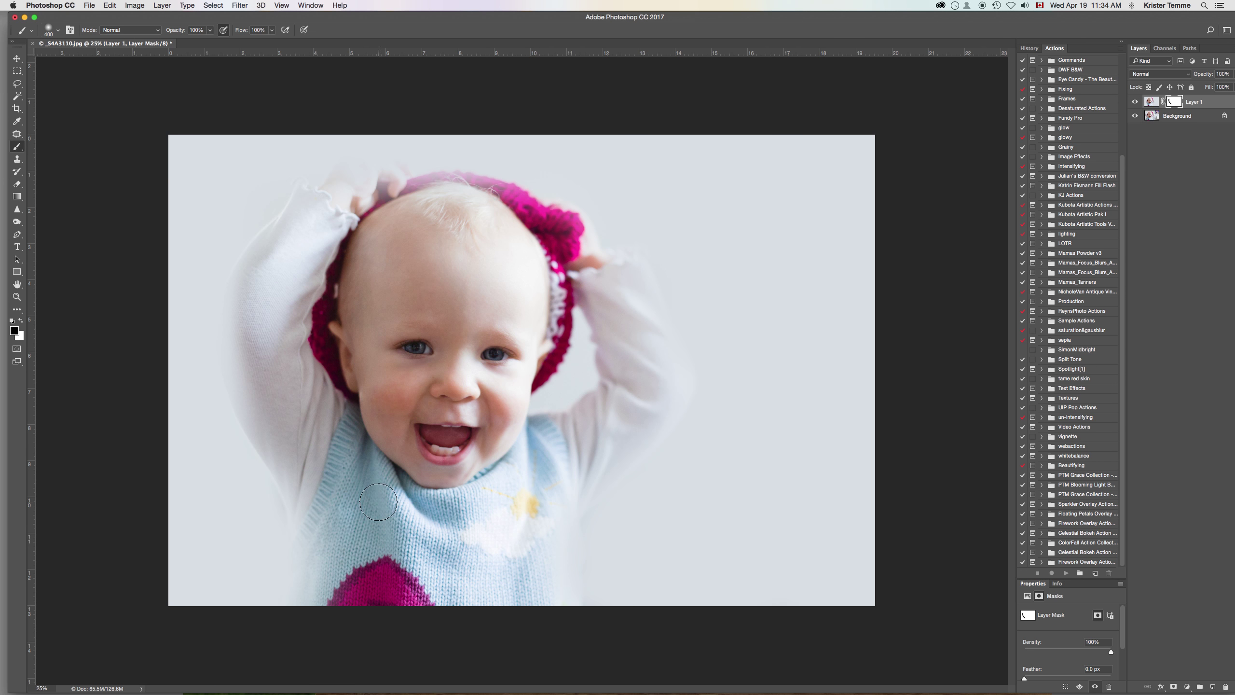
- Paint black on the mask with a 500 px brush over the sweater, sleeves, hands and hat to restore the baby's edges
{"action": "key", "text": "bracketright"}
{"action": "mouse_move", "coordinate": [226, 370]}
{"action": "left_mouse_down"}
{"action": "mouse_move", "coordinate": [328, 498]}
{"action": "mouse_move", "coordinate": [330, 605]}
{"action": "mouse_move", "coordinate": [330, 487]}
{"action": "mouse_move", "coordinate": [310, 590]}
{"action": "mouse_move", "coordinate": [355, 591]}
{"action": "left_mouse_up"}
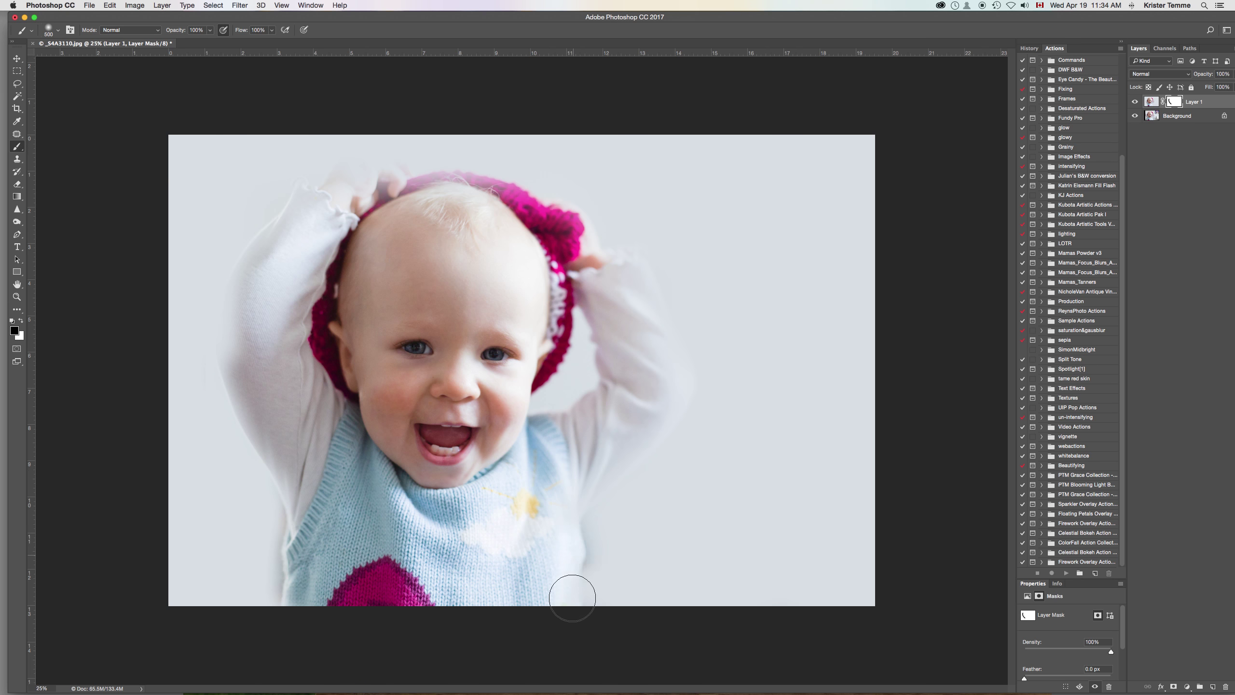
{"action": "mouse_move", "coordinate": [572, 598]}
{"action": "left_mouse_down"}
{"action": "mouse_move", "coordinate": [580, 473]}
{"action": "mouse_move", "coordinate": [611, 425]}
{"action": "mouse_move", "coordinate": [647, 424]}
{"action": "mouse_move", "coordinate": [673, 378]}
{"action": "mouse_move", "coordinate": [632, 465]}
{"action": "mouse_move", "coordinate": [645, 327]}
{"action": "mouse_move", "coordinate": [626, 276]}
{"action": "mouse_move", "coordinate": [610, 407]}
{"action": "mouse_move", "coordinate": [616, 274]}
{"action": "mouse_move", "coordinate": [550, 200]}
{"action": "mouse_move", "coordinate": [660, 344]}
{"action": "mouse_move", "coordinate": [640, 271]}
{"action": "mouse_move", "coordinate": [566, 331]}
{"action": "mouse_move", "coordinate": [547, 257]}
{"action": "mouse_move", "coordinate": [504, 204]}
{"action": "mouse_move", "coordinate": [398, 181]}
{"action": "mouse_move", "coordinate": [338, 186]}
{"action": "mouse_move", "coordinate": [385, 176]}
{"action": "mouse_move", "coordinate": [364, 175]}
{"action": "mouse_move", "coordinate": [295, 198]}
{"action": "left_mouse_up"}
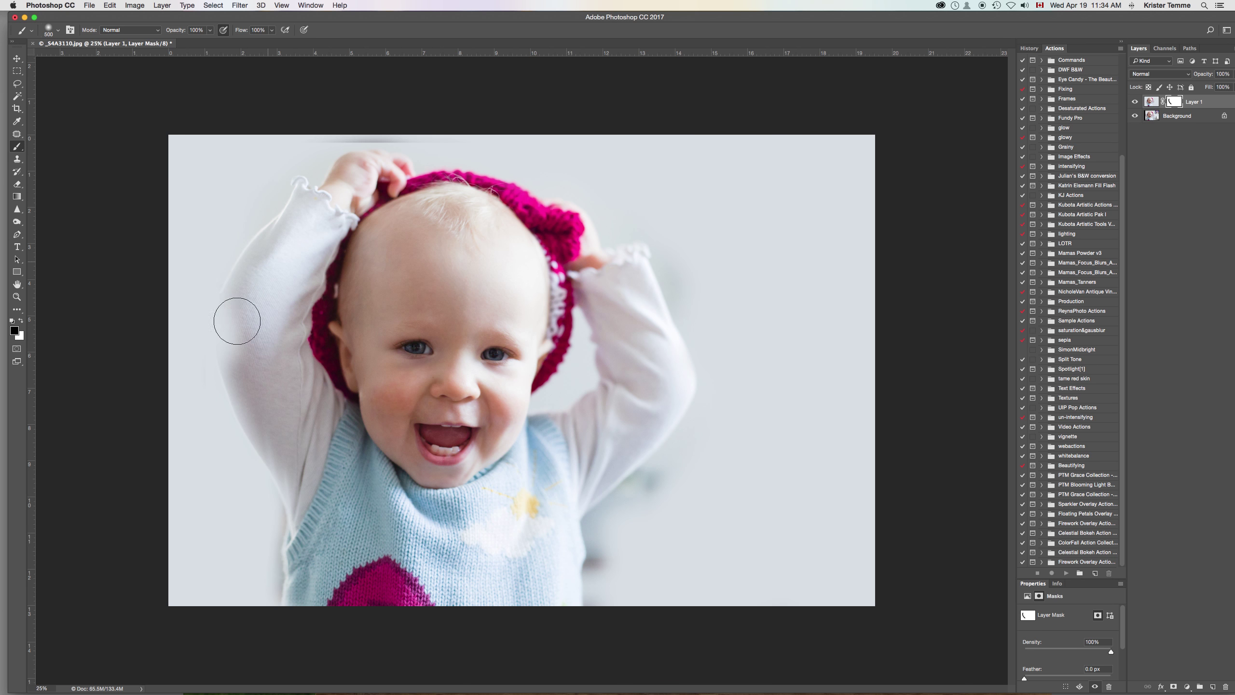
{"action": "mouse_move", "coordinate": [237, 320]}
{"action": "left_mouse_down"}
{"action": "mouse_move", "coordinate": [239, 381]}
{"action": "mouse_move", "coordinate": [298, 476]}
{"action": "left_mouse_up"}
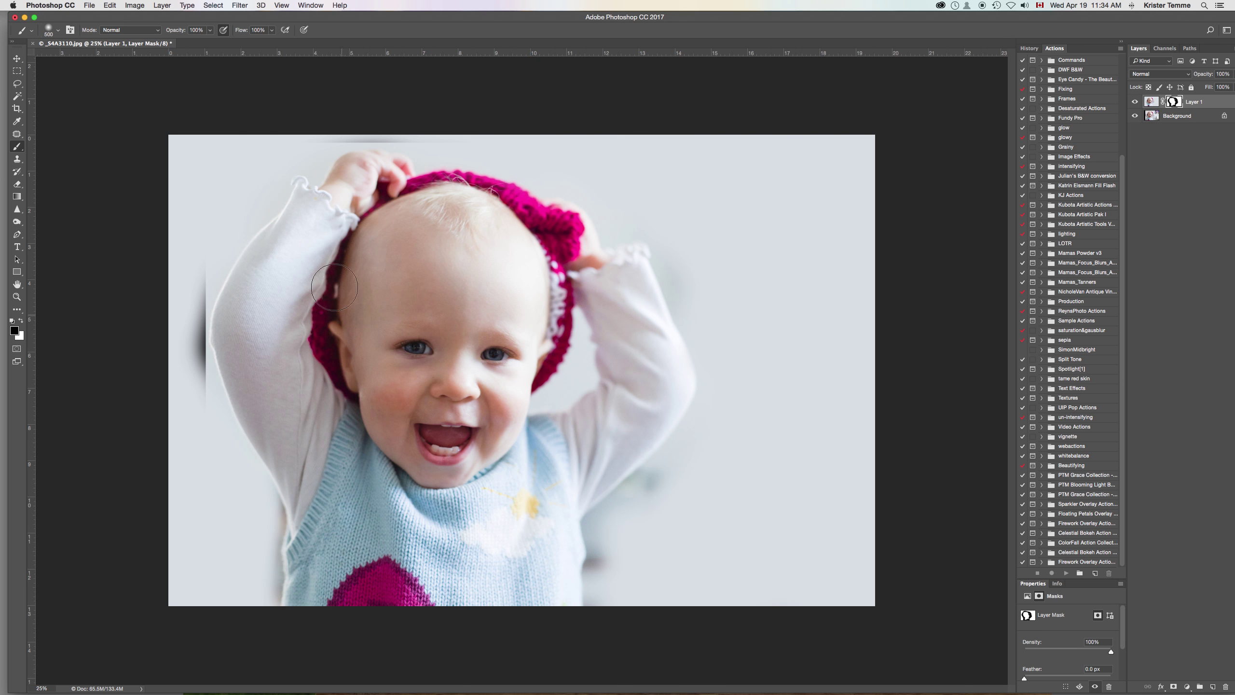
{"action": "left_click_drag", "start_coordinate": [662, 231], "coordinate": [602, 227]}
- Paint white on the mask with a smaller brush over the dark strip along the photo's top edge above the raised hand
{"action": "left_click", "coordinate": [339, 77], "text": "super"}
{"action": "left_click", "coordinate": [339, 77], "text": "super"}
{"action": "left_click_drag", "start_coordinate": [371, 86], "coordinate": [368, 228]}
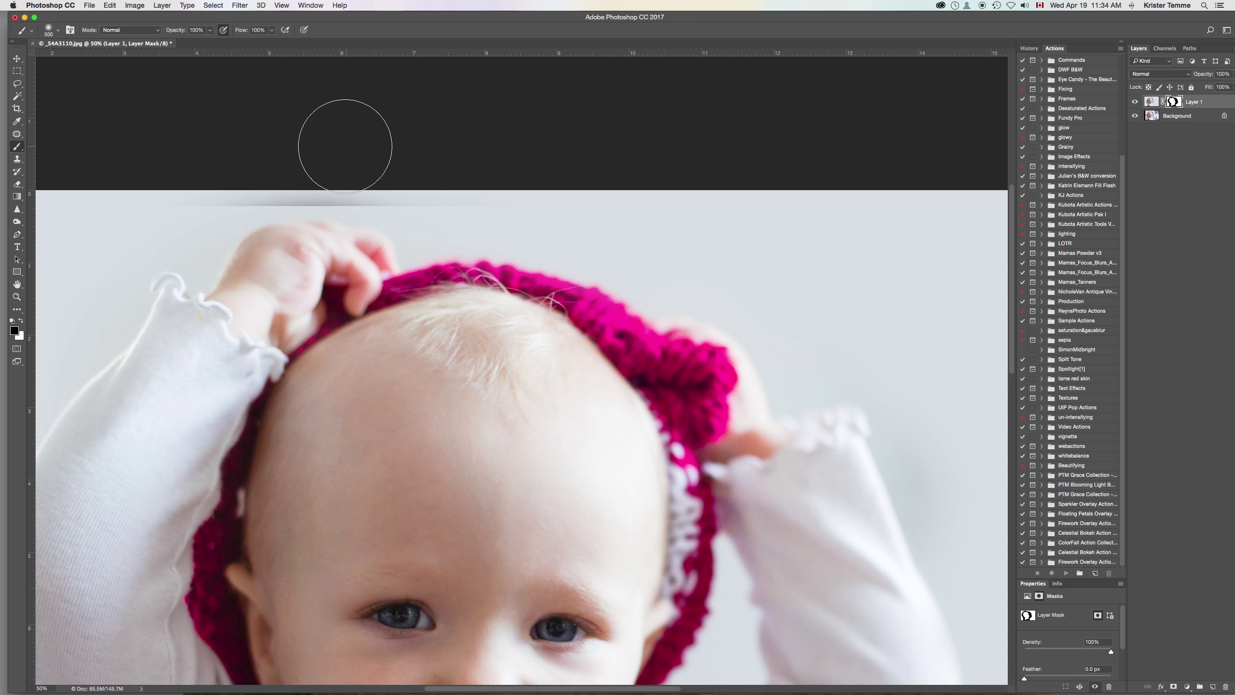
{"action": "key", "text": "bracketleft"}
{"action": "key", "text": "x"}
{"action": "left_click_drag", "start_coordinate": [179, 201], "coordinate": [556, 197]}
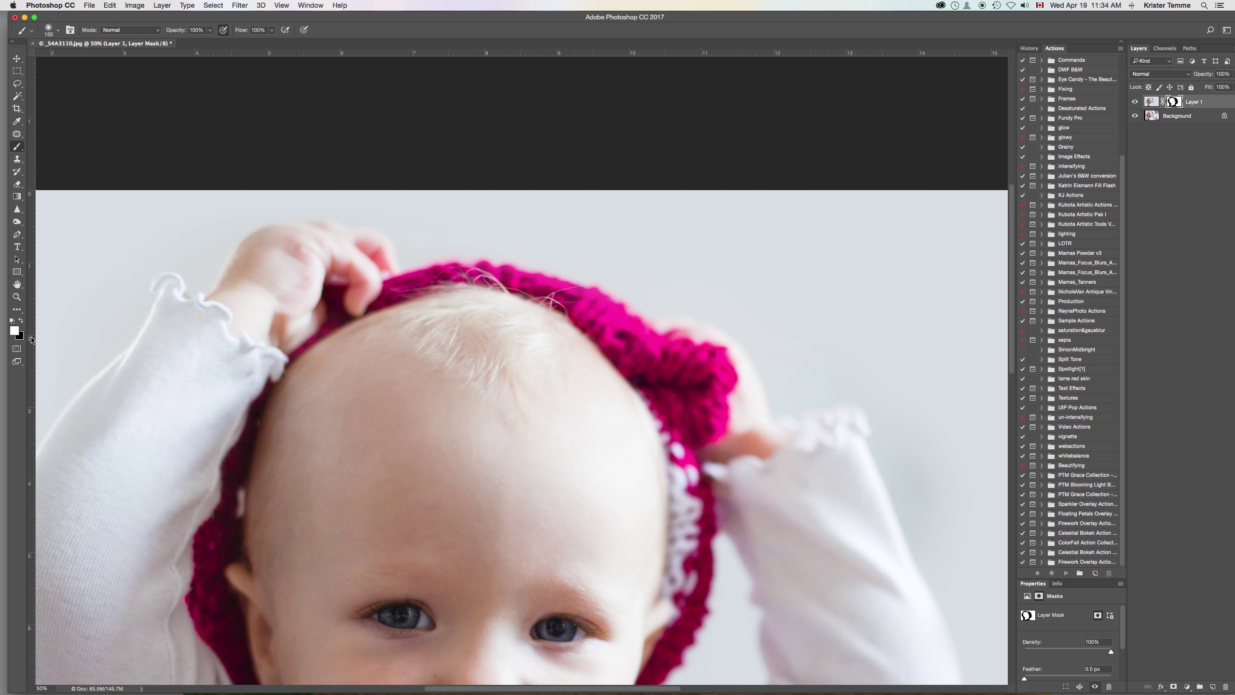
- Paint white on the mask over the dark vertical streak beside the sleeve near the photo's left edge, reducing the brush size
{"action": "scroll", "coordinate": [223, 328], "scroll_direction": "down", "scroll_amount": 5}
{"action": "scroll", "coordinate": [223, 328], "scroll_direction": "left", "scroll_amount": 8}
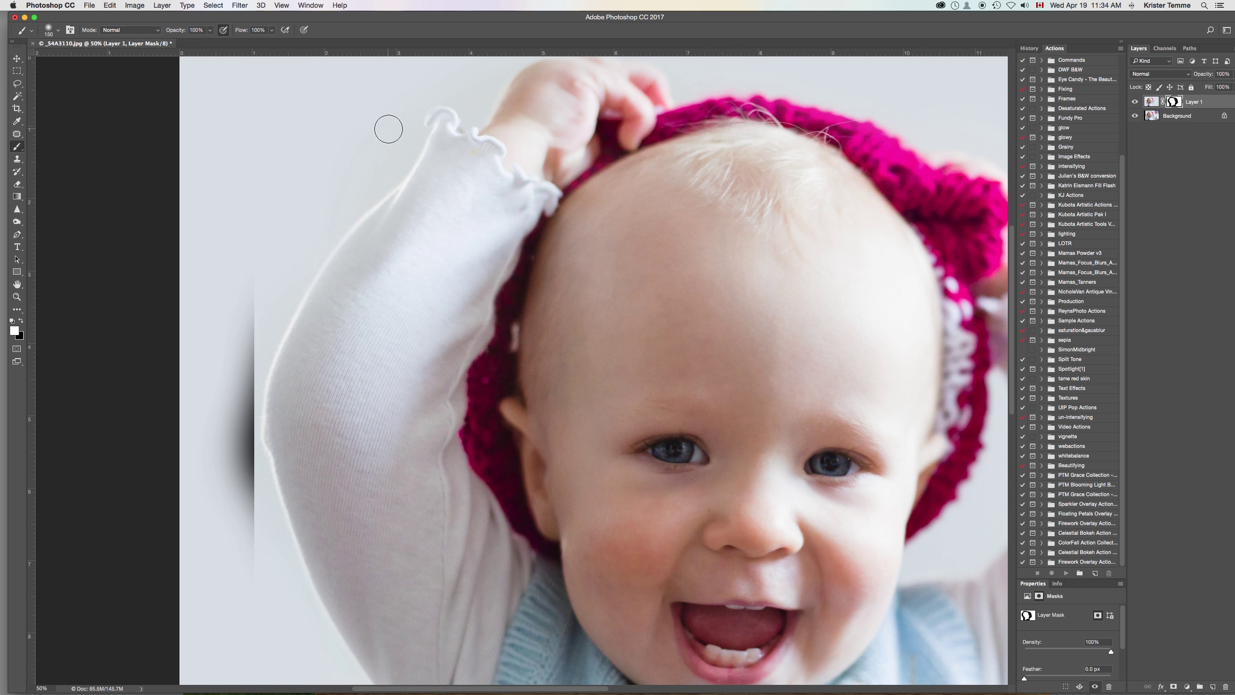
{"action": "left_click_drag", "start_coordinate": [225, 394], "coordinate": [254, 303]}
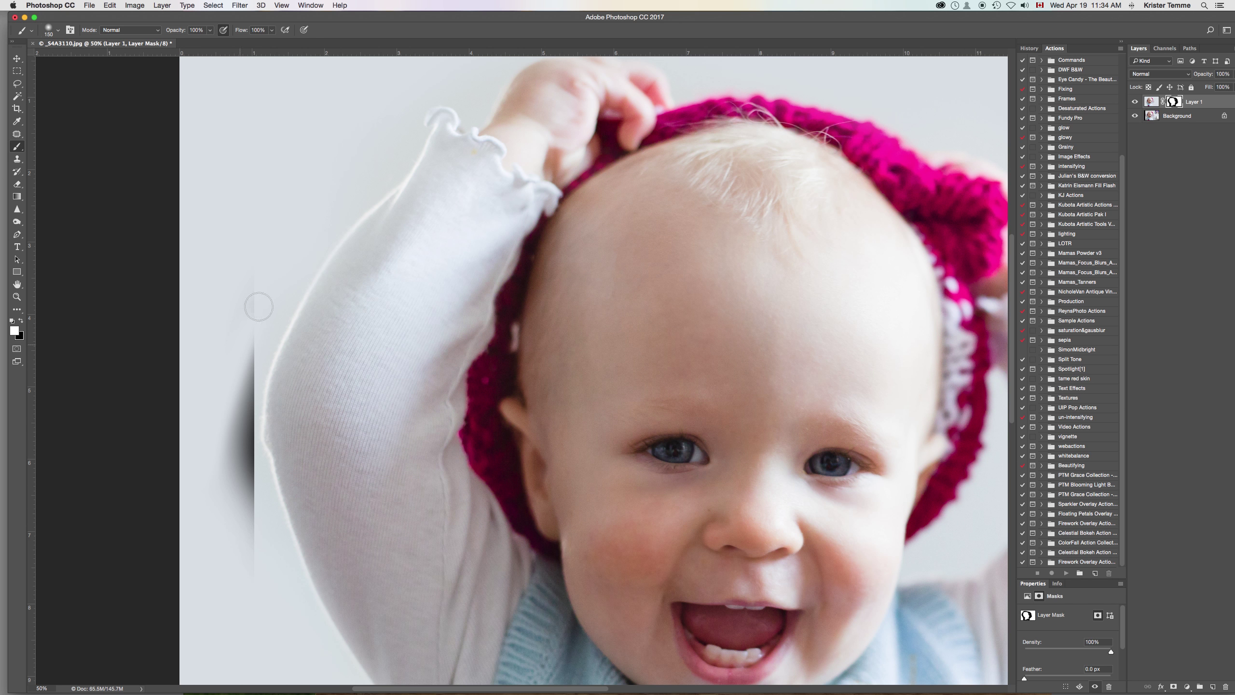
{"action": "mouse_move", "coordinate": [238, 349]}
{"action": "left_mouse_down"}
{"action": "mouse_move", "coordinate": [224, 445]}
{"action": "mouse_move", "coordinate": [246, 544]}
{"action": "mouse_move", "coordinate": [227, 431]}
{"action": "mouse_move", "coordinate": [252, 333]}
{"action": "mouse_move", "coordinate": [247, 511]}
{"action": "mouse_move", "coordinate": [254, 375]}
{"action": "mouse_move", "coordinate": [250, 462]}
{"action": "left_mouse_up"}
{"action": "key", "text": "bracketleft"}
{"action": "key", "text": "bracketleft"}
{"action": "key", "text": "bracketleft"}
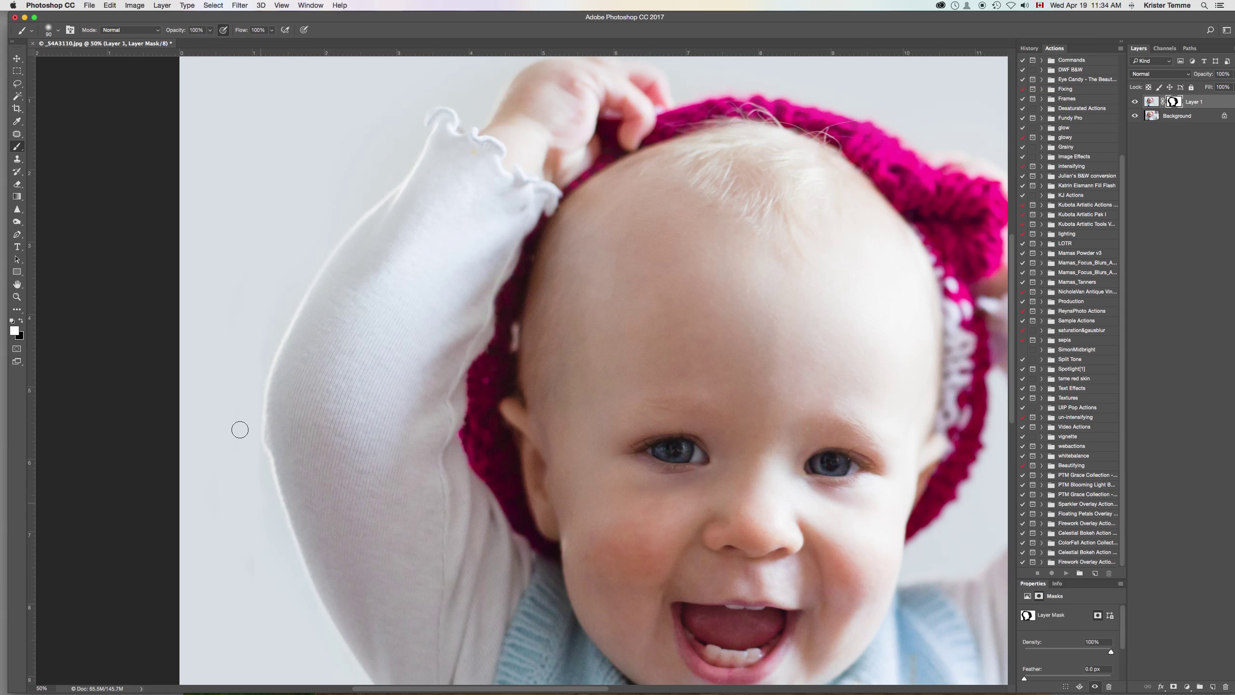
- Paint white on the mask over the background remnants left of the sweater near the photo's bottom edge, and enlarge the brush
{"action": "scroll", "coordinate": [239, 429], "scroll_direction": "down", "scroll_amount": 10}
{"action": "mouse_move", "coordinate": [406, 477]}
{"action": "left_mouse_down"}
{"action": "mouse_move", "coordinate": [405, 487]}
{"action": "mouse_move", "coordinate": [399, 460]}
{"action": "mouse_move", "coordinate": [407, 661]}
{"action": "mouse_move", "coordinate": [411, 485]}
{"action": "mouse_move", "coordinate": [394, 441]}
{"action": "mouse_move", "coordinate": [411, 464]}
{"action": "mouse_move", "coordinate": [411, 498]}
{"action": "mouse_move", "coordinate": [383, 436]}
{"action": "mouse_move", "coordinate": [414, 532]}
{"action": "mouse_move", "coordinate": [408, 518]}
{"action": "mouse_move", "coordinate": [409, 601]}
{"action": "left_mouse_up"}
{"action": "key", "text": "bracketright"}
{"action": "key", "text": "bracketright"}
{"action": "scroll", "coordinate": [409, 601], "scroll_direction": "right", "scroll_amount": 20}
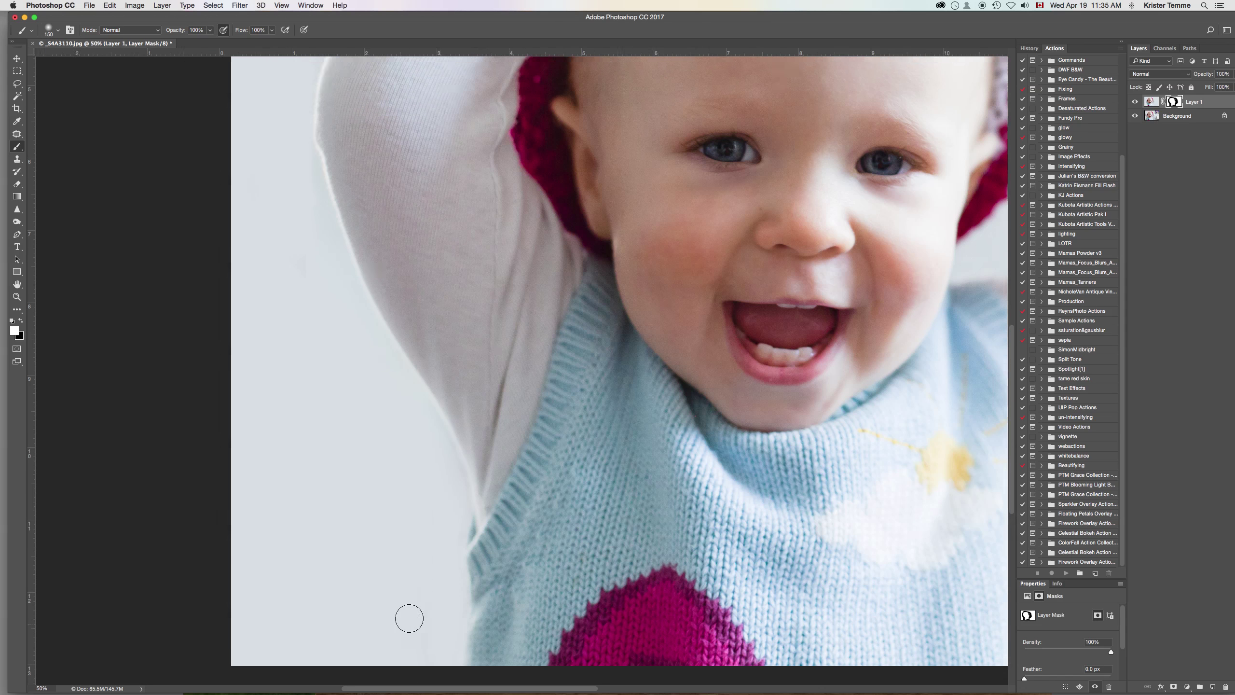
- Paint white on the mask with a smaller brush down the sweater's outer edge below the raised arm on the photo's right
{"action": "scroll", "coordinate": [384, 464], "scroll_direction": "left", "scroll_amount": 15}
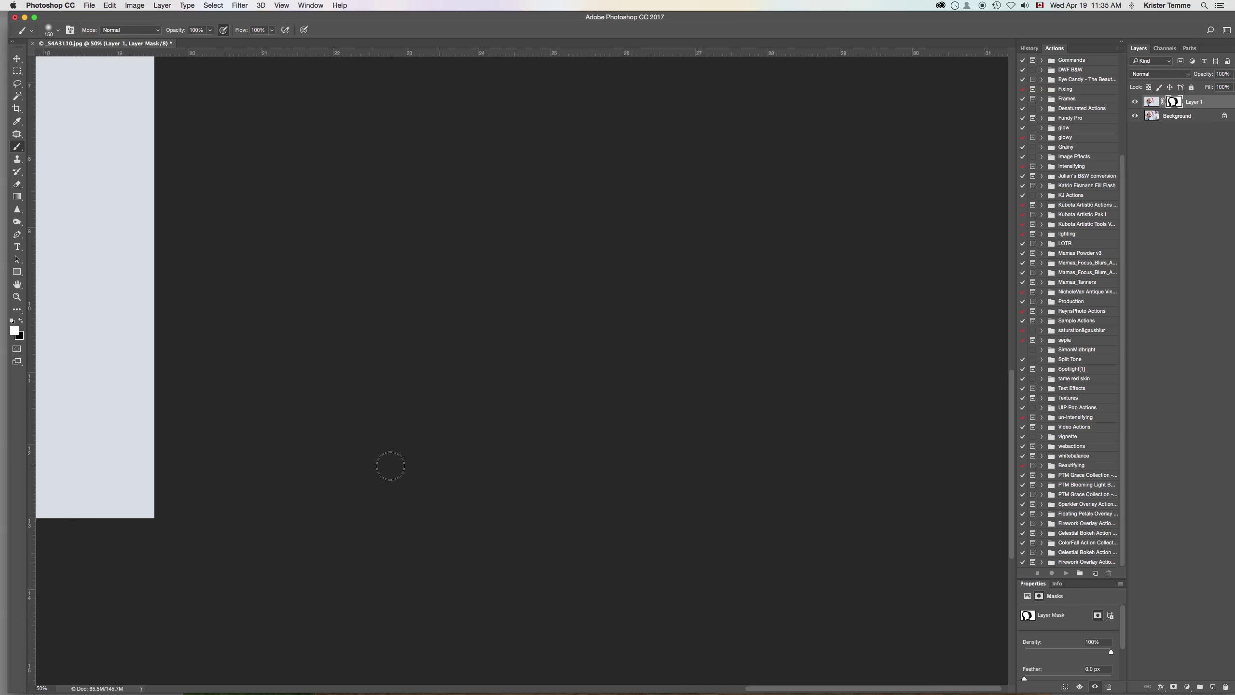
{"action": "key", "text": "bracketleft"}
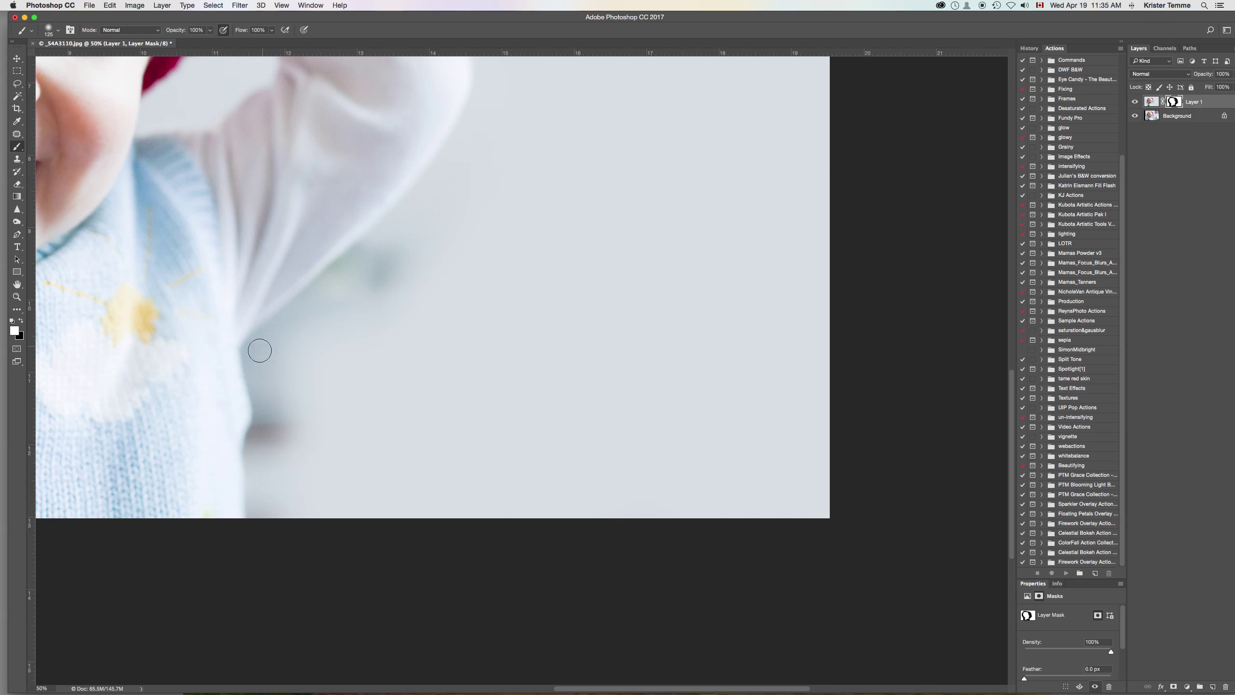
{"action": "mouse_move", "coordinate": [251, 350]}
{"action": "left_mouse_down"}
{"action": "mouse_move", "coordinate": [255, 521]}
{"action": "mouse_move", "coordinate": [257, 350]}
{"action": "mouse_move", "coordinate": [243, 353]}
{"action": "mouse_move", "coordinate": [249, 428]}
{"action": "left_mouse_up"}
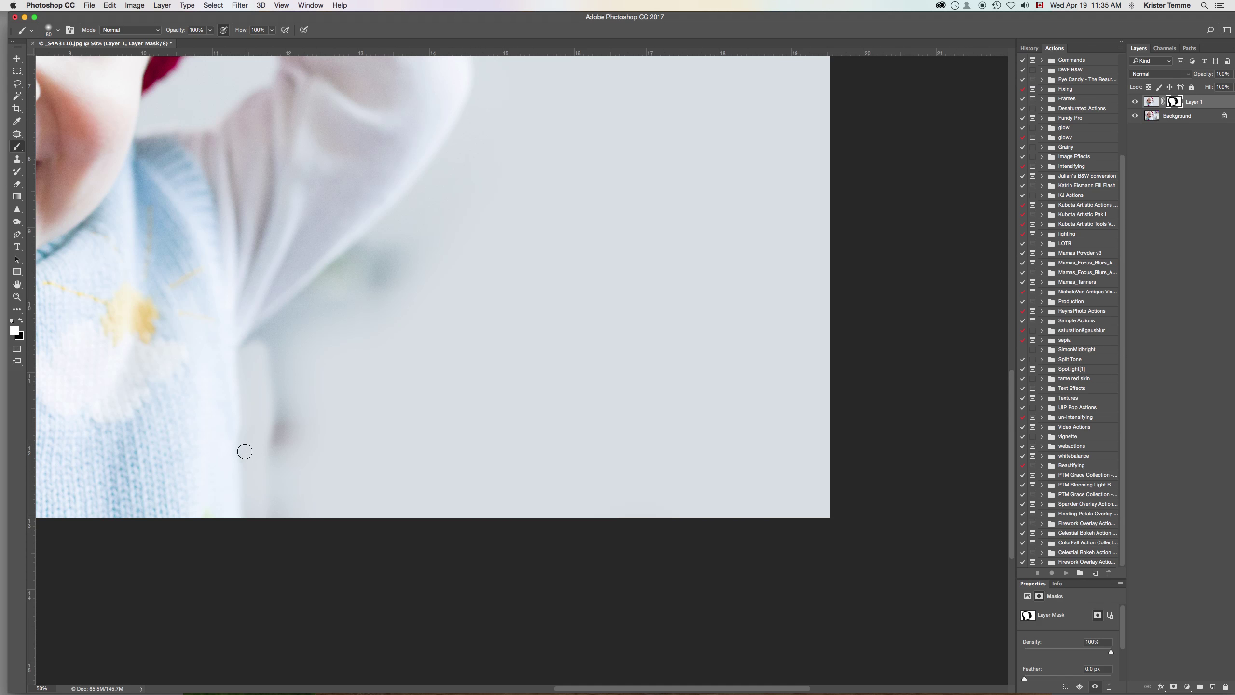
- Paint white on the mask over the blurry background remnants beneath the right-hand sleeve and beside the sweater, enlarging the brush to 400 px
{"action": "key", "text": "bracketright"}
{"action": "key", "text": "bracketright"}
{"action": "key", "text": "bracketright"}
{"action": "left_click_drag", "start_coordinate": [260, 342], "coordinate": [299, 320]}
{"action": "mouse_move", "coordinate": [298, 319]}
{"action": "left_mouse_down"}
{"action": "mouse_move", "coordinate": [256, 344]}
{"action": "mouse_move", "coordinate": [319, 293]}
{"action": "mouse_move", "coordinate": [278, 331]}
{"action": "mouse_move", "coordinate": [282, 467]}
{"action": "mouse_move", "coordinate": [314, 369]}
{"action": "mouse_move", "coordinate": [282, 438]}
{"action": "mouse_move", "coordinate": [319, 293]}
{"action": "left_mouse_up"}
{"action": "mouse_move", "coordinate": [381, 252]}
{"action": "left_mouse_down"}
{"action": "mouse_move", "coordinate": [261, 340]}
{"action": "mouse_move", "coordinate": [305, 350]}
{"action": "mouse_move", "coordinate": [402, 242]}
{"action": "left_mouse_up"}
{"action": "key", "text": "bracketright"}
{"action": "key", "text": "bracketright"}
{"action": "key", "text": "bracketright"}
{"action": "key", "text": "bracketright"}
{"action": "key", "text": "bracketright"}
{"action": "key", "text": "bracketright"}
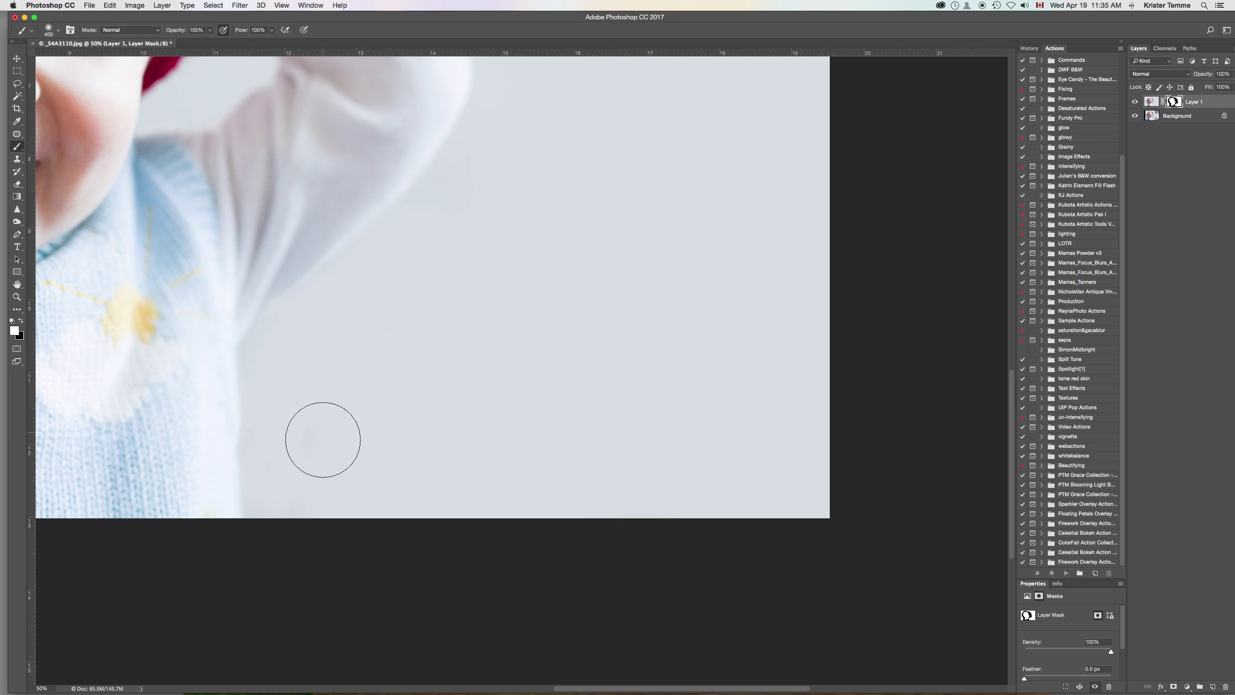
- Paint white on the mask with a 200 px brush along the outer edge of the right-hand sleeve, from the cuff to the elbow
{"action": "scroll", "coordinate": [462, 429], "scroll_direction": "up", "scroll_amount": 5}
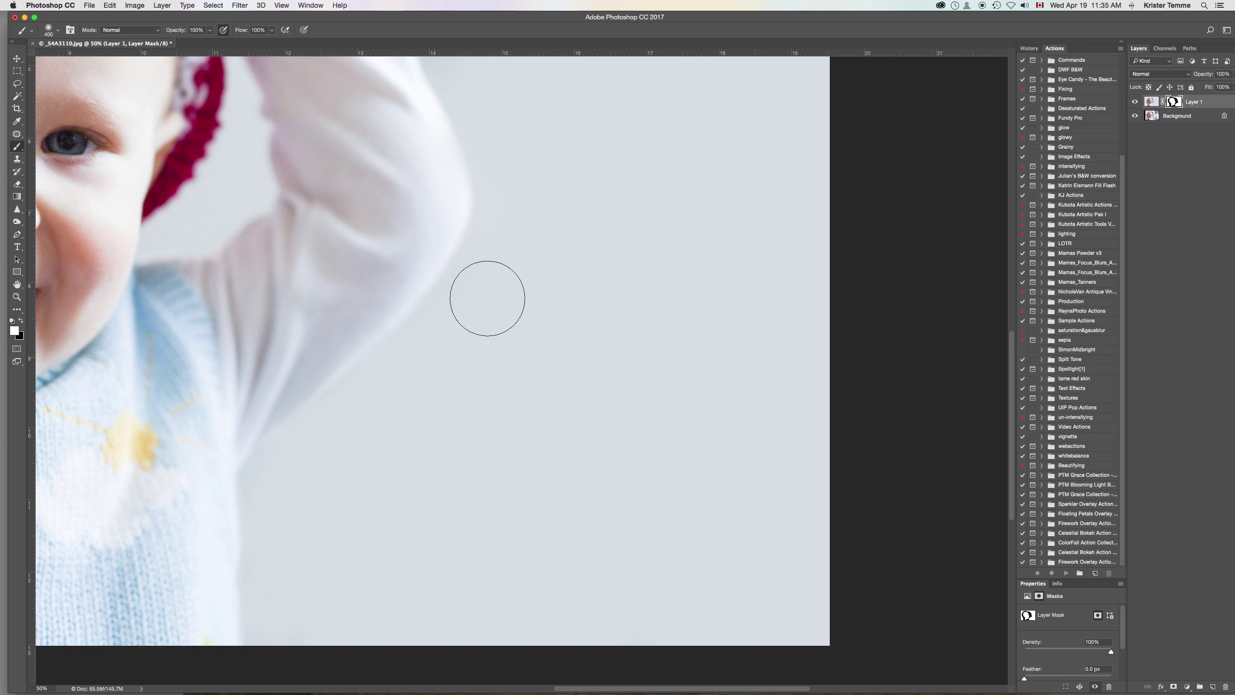
{"action": "scroll", "coordinate": [505, 253], "scroll_direction": "up", "scroll_amount": 1}
{"action": "scroll", "coordinate": [515, 239], "scroll_direction": "up", "scroll_amount": 5}
{"action": "key", "text": "bracketleft"}
{"action": "key", "text": "bracketleft"}
{"action": "key", "text": "bracketleft"}
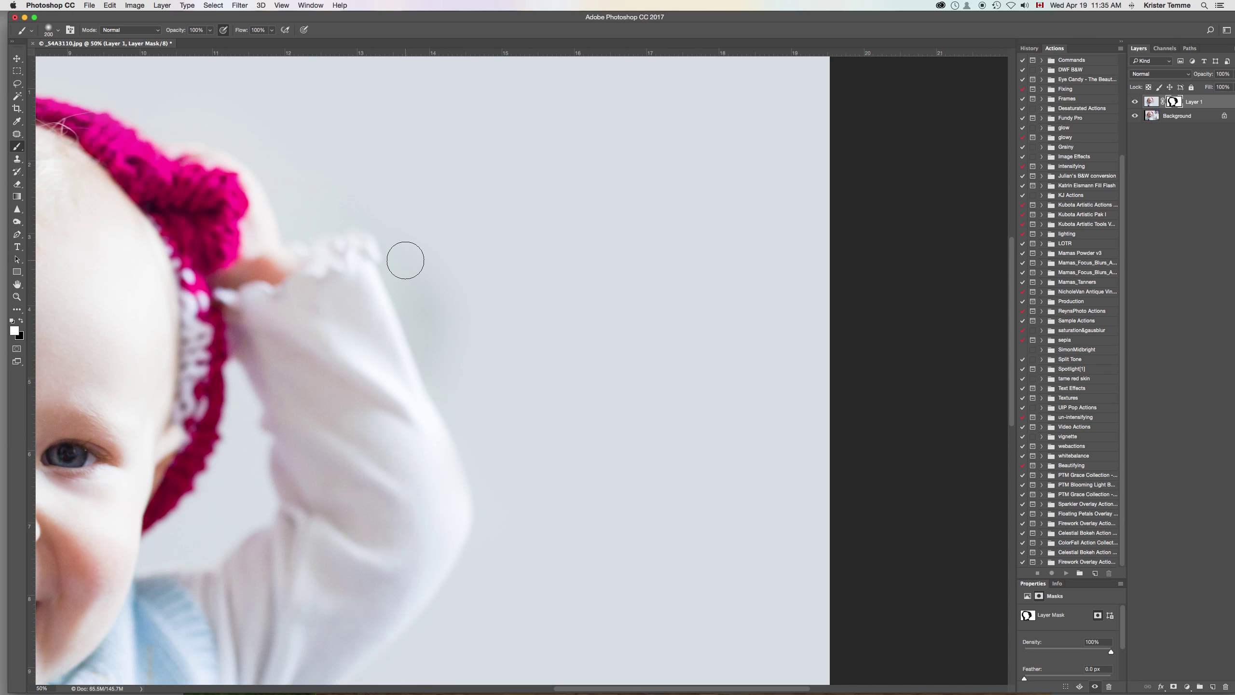
{"action": "mouse_move", "coordinate": [416, 300]}
{"action": "left_mouse_down"}
{"action": "mouse_move", "coordinate": [454, 392]}
{"action": "mouse_move", "coordinate": [413, 267]}
{"action": "mouse_move", "coordinate": [458, 345]}
{"action": "mouse_move", "coordinate": [405, 276]}
{"action": "mouse_move", "coordinate": [409, 309]}
{"action": "mouse_move", "coordinate": [483, 469]}
{"action": "left_mouse_up"}
- Compare the whole photo with and without the new background by hiding and showing Layer 1
{"action": "scroll", "coordinate": [499, 482], "scroll_direction": "left", "scroll_amount": 10}
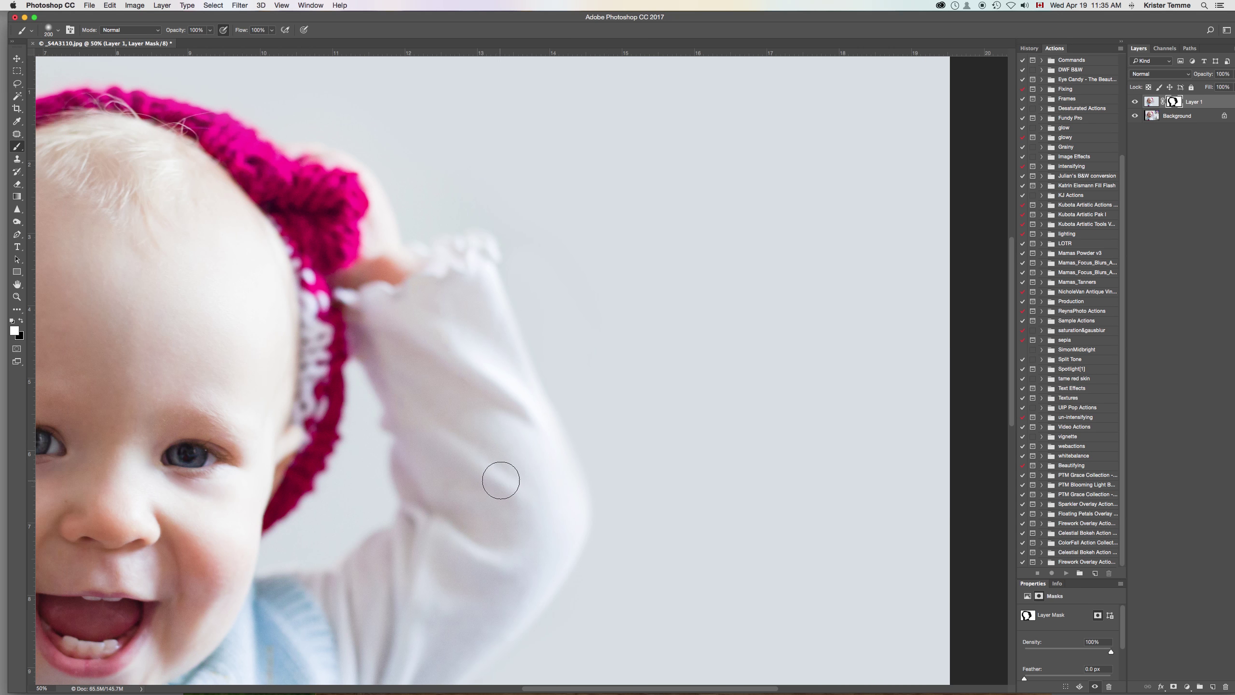
{"action": "key", "text": "super+minus"}
{"action": "key", "text": "super+minus"}
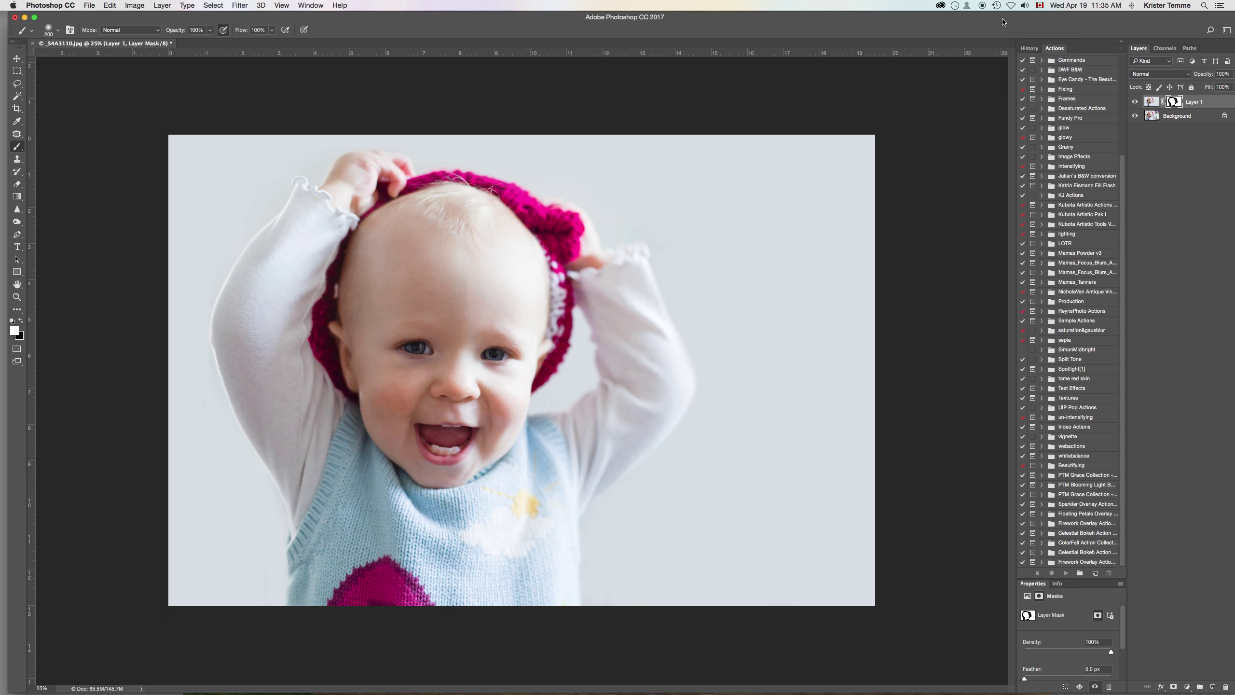
{"action": "left_click_drag", "start_coordinate": [1002, 23], "coordinate": [947, 20]}
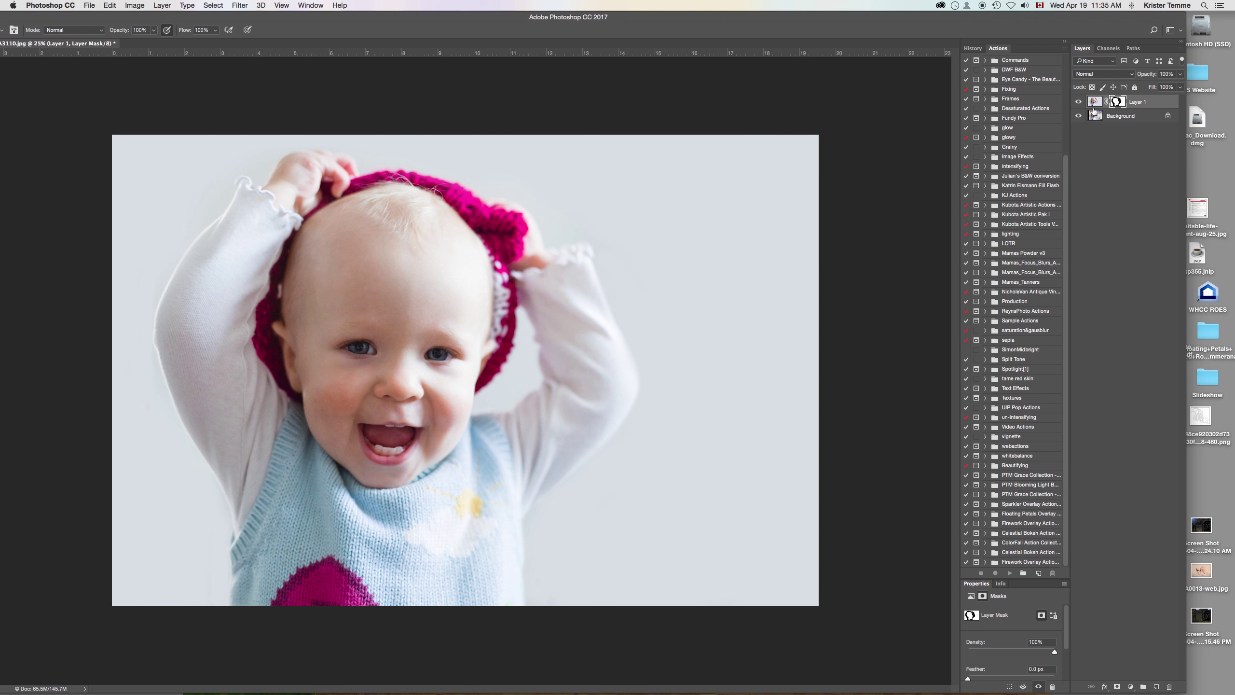
{"action": "left_click", "coordinate": [1078, 102]}
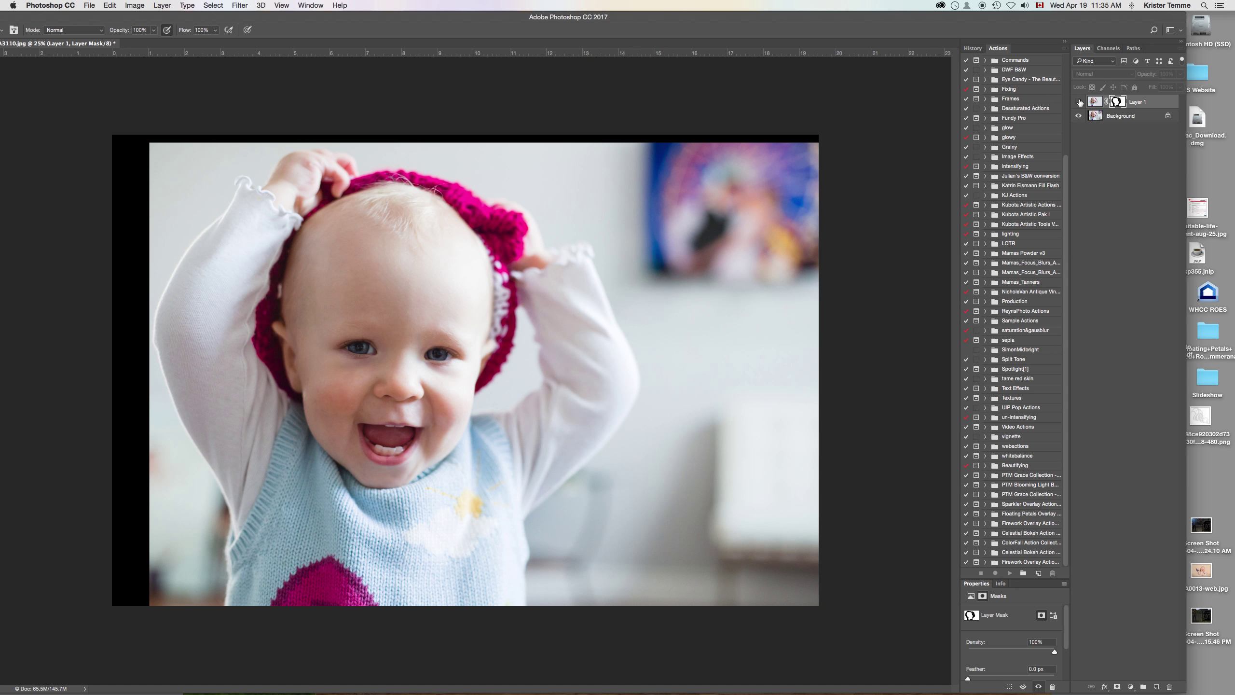
{"action": "left_click", "coordinate": [1078, 102]}
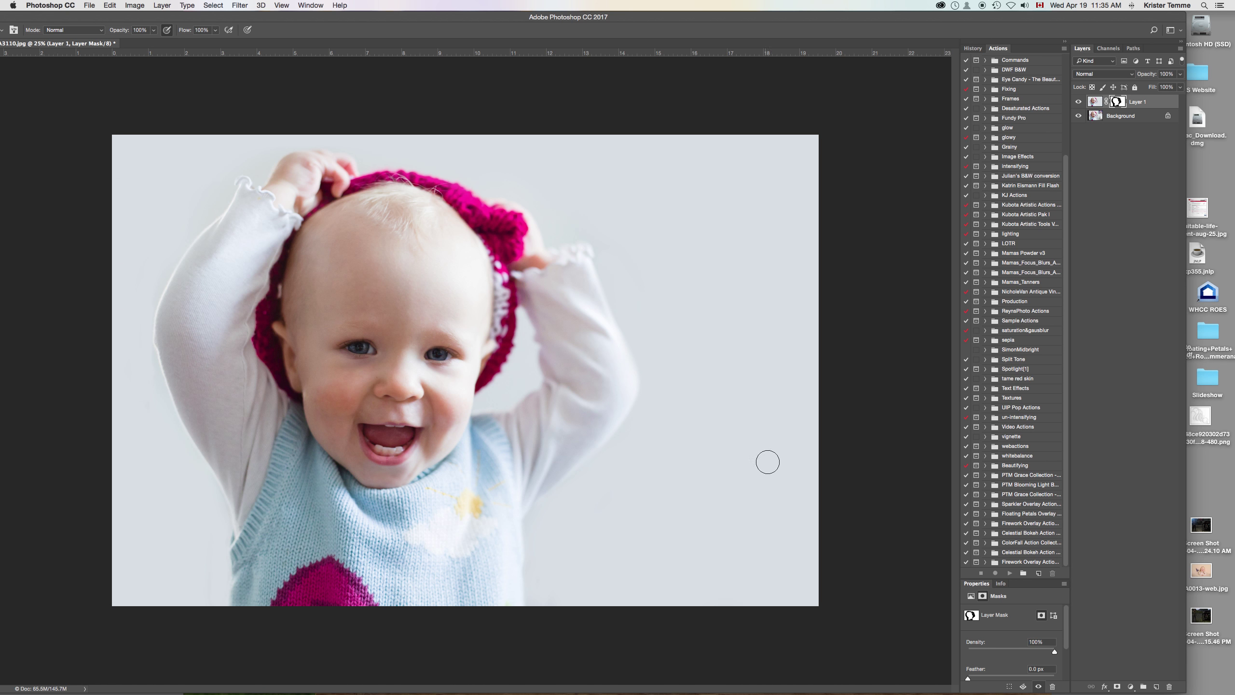
- Try painting black on the mask with a 1200 px brush over the photo's lower-right background, and undo the stroke
{"action": "key", "text": "bracketright"}
{"action": "key", "text": "bracketright"}
{"action": "key", "text": "bracketright"}
{"action": "key", "text": "bracketright"}
{"action": "key", "text": "bracketright"}
{"action": "key", "text": "bracketright"}
{"action": "key", "text": "bracketright"}
{"action": "key", "text": "bracketright"}
{"action": "mouse_move", "coordinate": [674, 503]}
{"action": "left_mouse_down"}
{"action": "mouse_move", "coordinate": [729, 507]}
{"action": "mouse_move", "coordinate": [785, 451]}
{"action": "mouse_move", "coordinate": [763, 446]}
{"action": "mouse_move", "coordinate": [785, 417]}
{"action": "mouse_move", "coordinate": [736, 623]}
{"action": "mouse_move", "coordinate": [785, 580]}
{"action": "mouse_move", "coordinate": [792, 362]}
{"action": "mouse_move", "coordinate": [725, 416]}
{"action": "mouse_move", "coordinate": [614, 546]}
{"action": "mouse_move", "coordinate": [621, 608]}
{"action": "mouse_move", "coordinate": [587, 635]}
{"action": "left_mouse_up"}
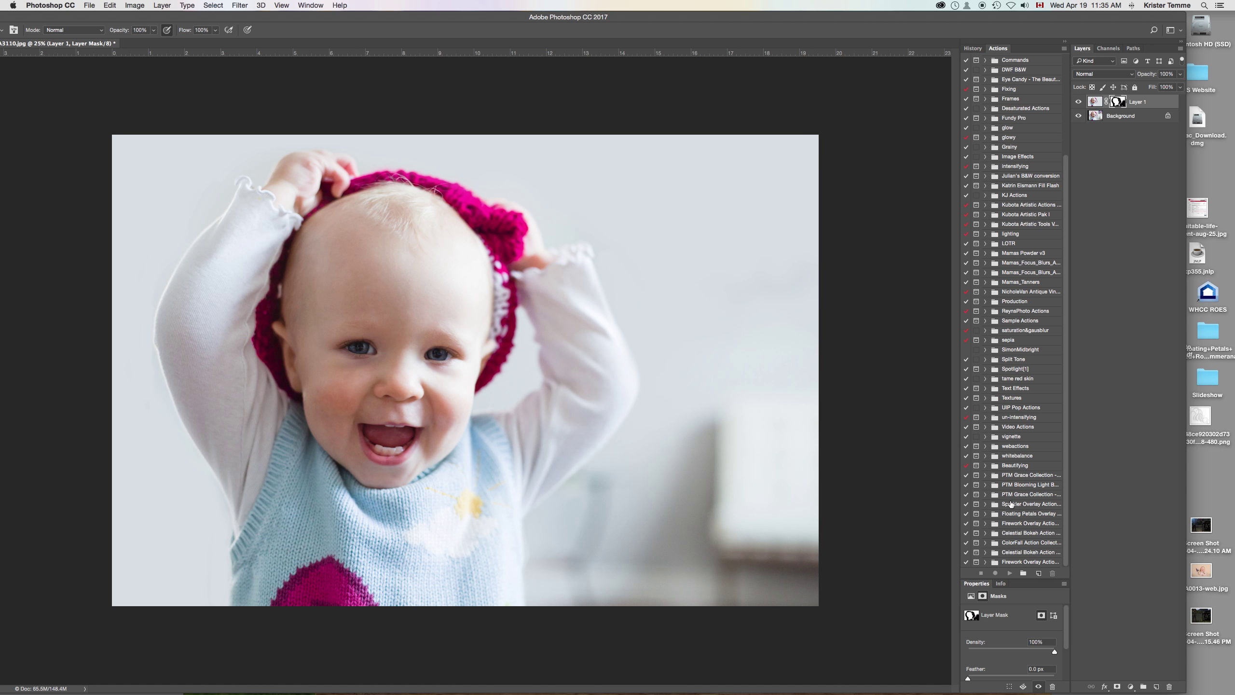
{"action": "key", "text": "super+z"}
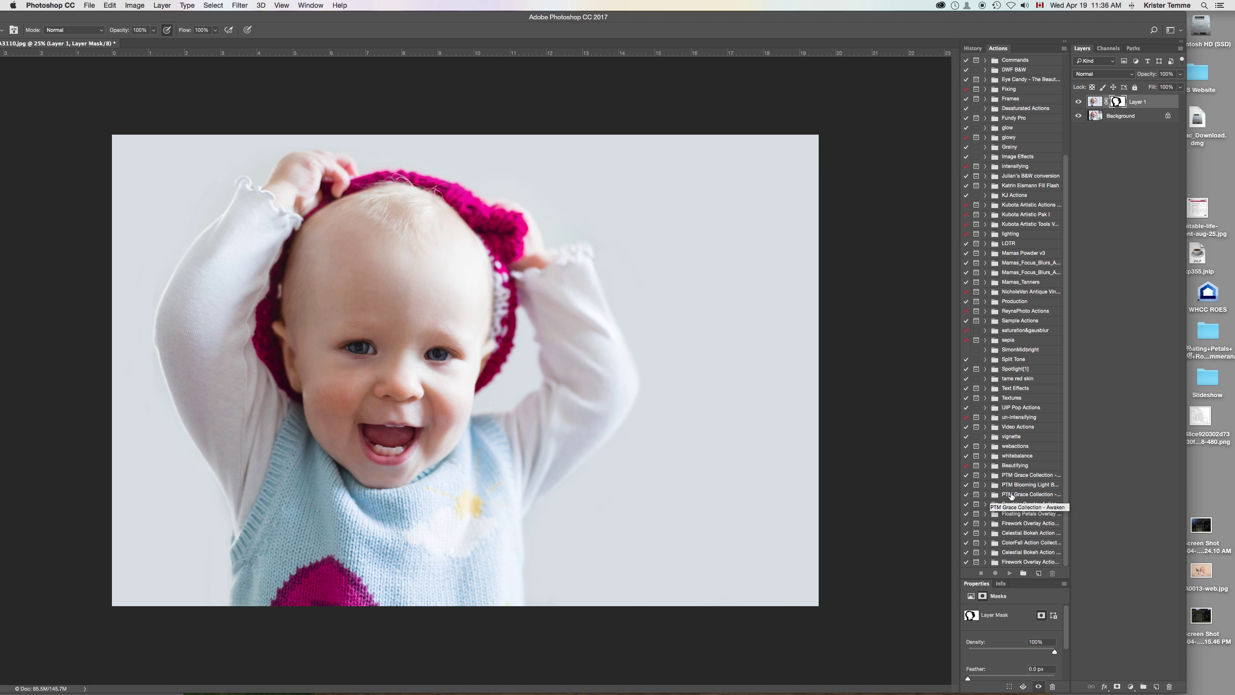
- Toggle Layer 1's visibility off and on, and flatten the image into a single Background layer
{"action": "left_click", "coordinate": [1076, 105]}
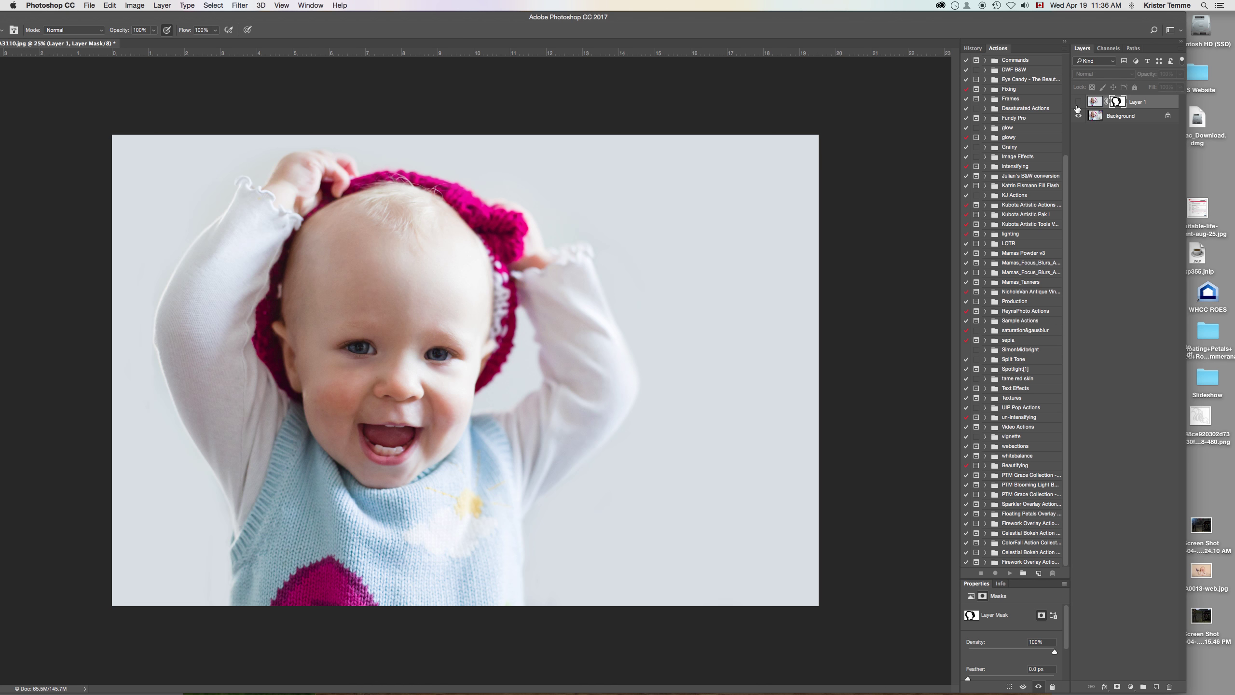
{"action": "left_click", "coordinate": [1076, 105]}
{"action": "right_click", "coordinate": [1136, 122]}
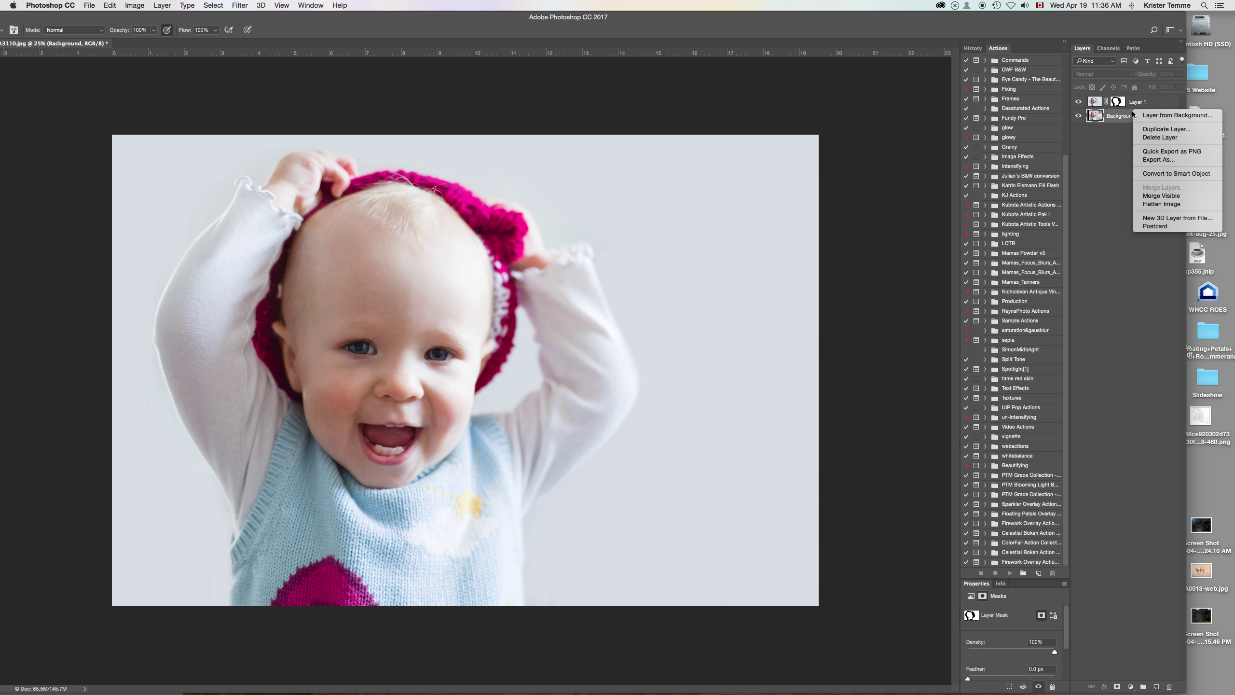
{"action": "left_click", "coordinate": [1136, 203]}
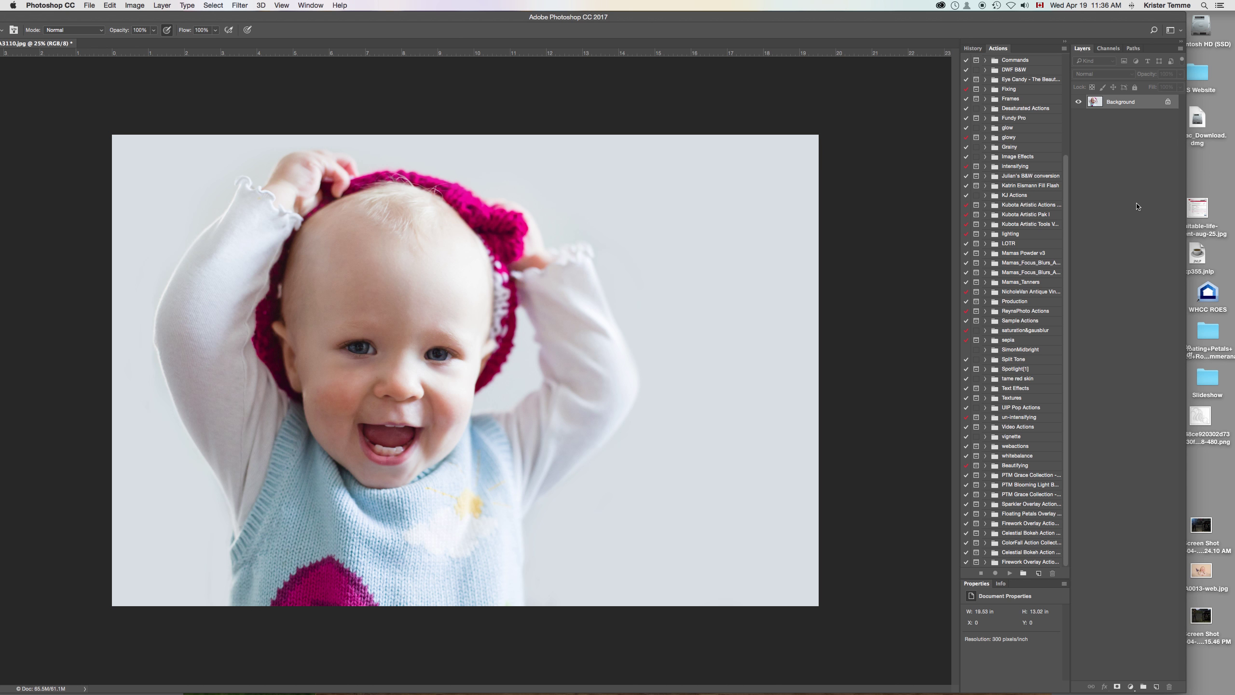
{"action": "double_click", "coordinate": [196, 18]}
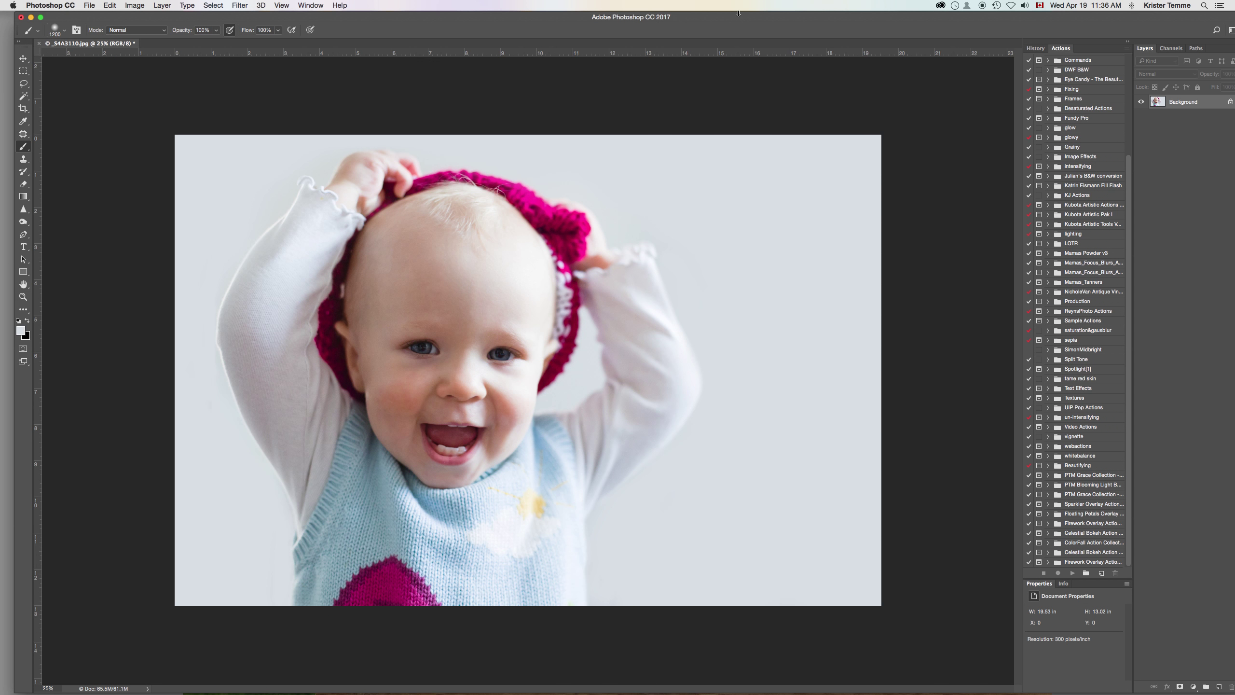
{"action": "left_click_drag", "start_coordinate": [739, 13], "coordinate": [716, 19]}
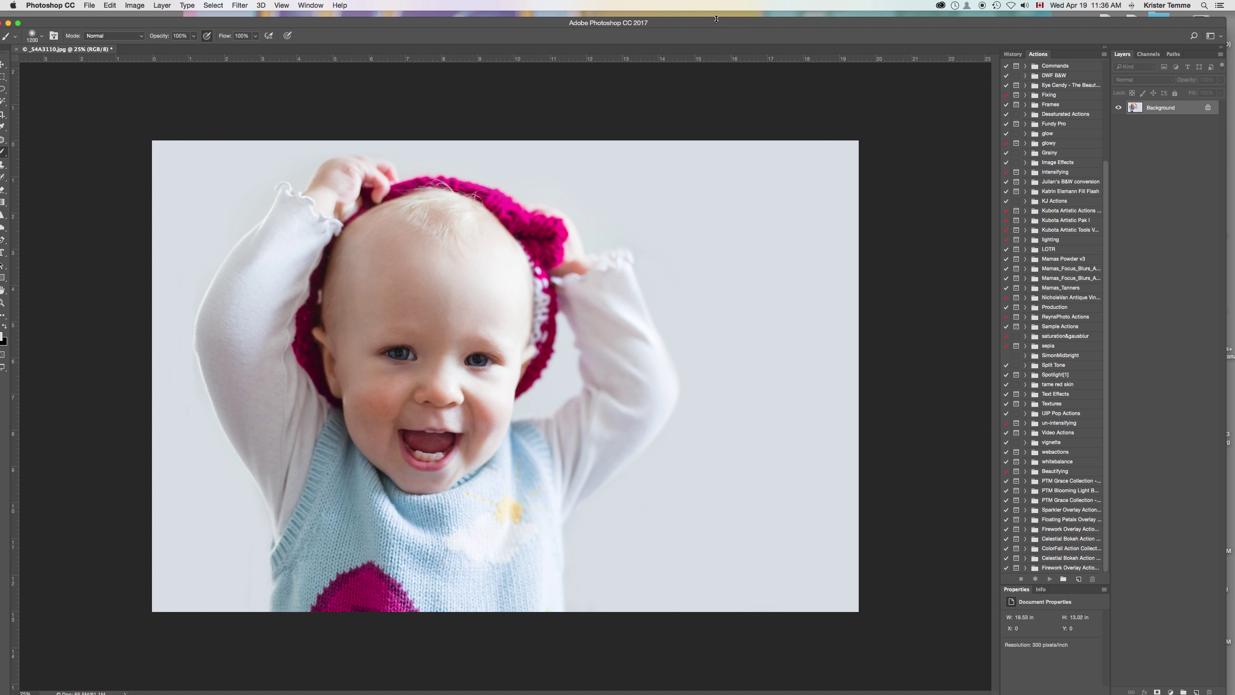
{"action": "mouse_move", "coordinate": [708, 26]}
{"action": "left_mouse_down"}
{"action": "mouse_move", "coordinate": [729, 20]}
{"action": "mouse_move", "coordinate": [719, 18]}
{"action": "left_mouse_up"}
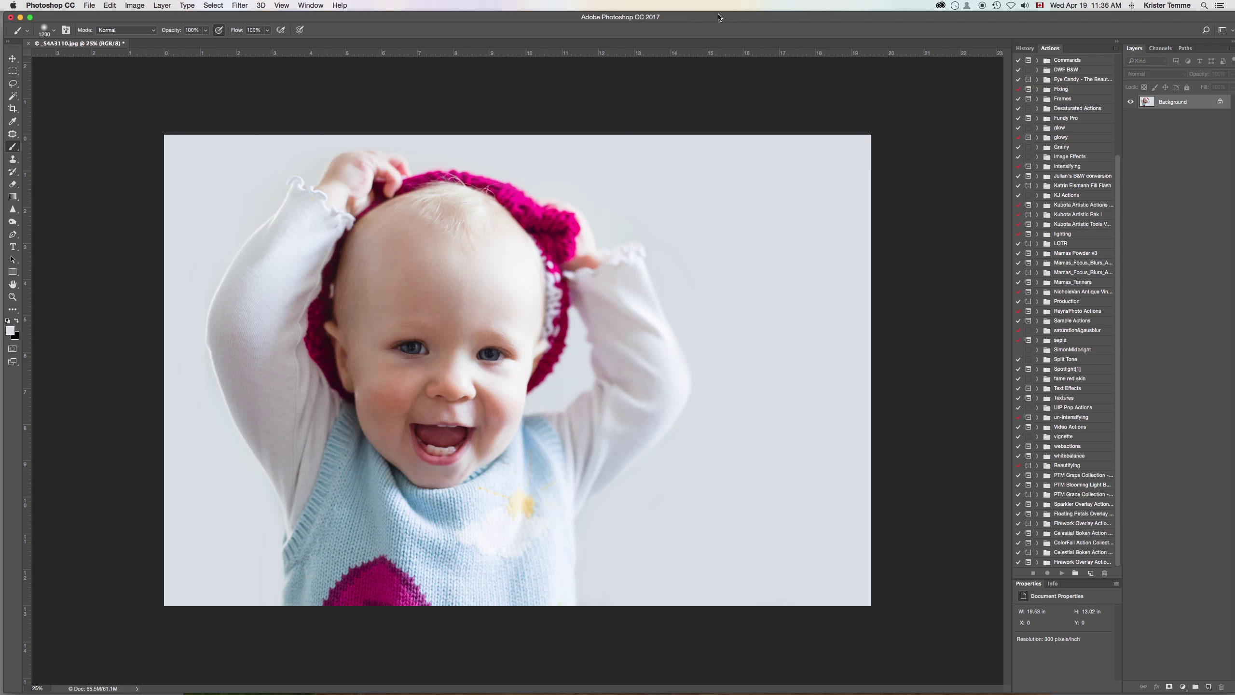